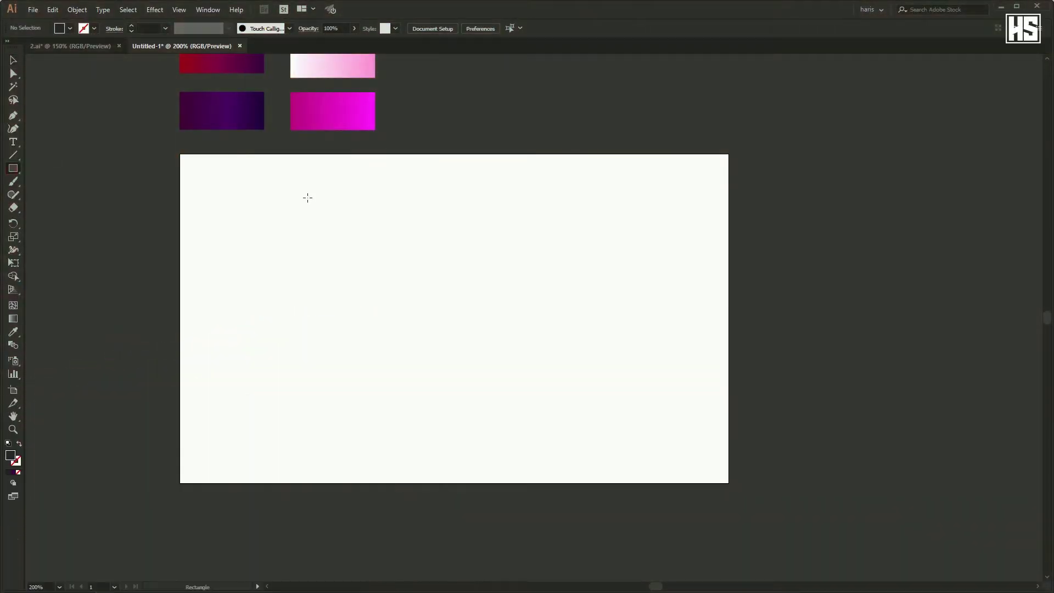
- Draw a 500 × 300 pt rectangle centred horizontally and vertically on the artboard
left_click(308, 198)
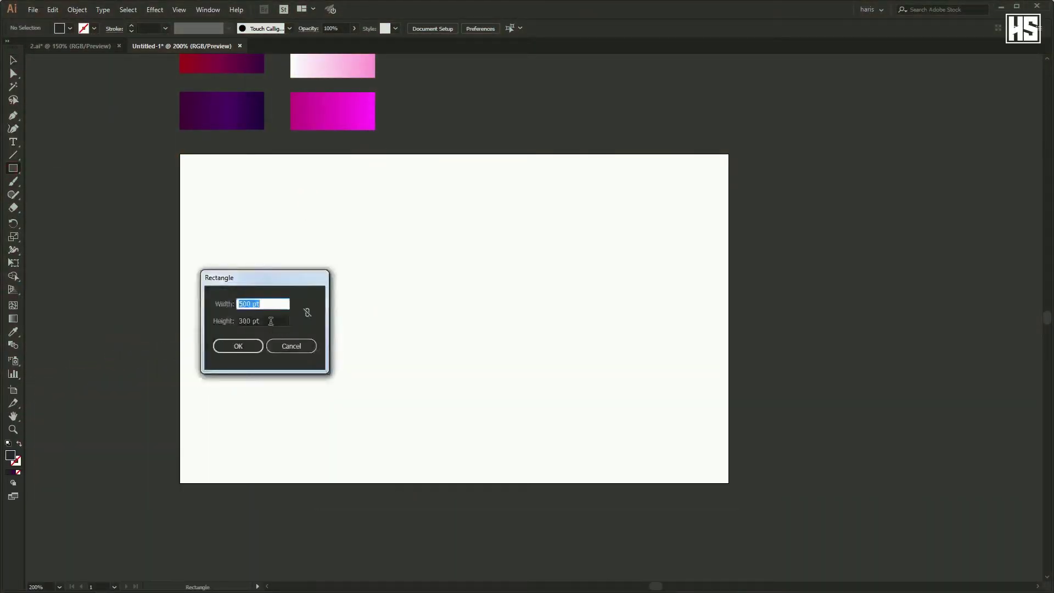
left_click(238, 346)
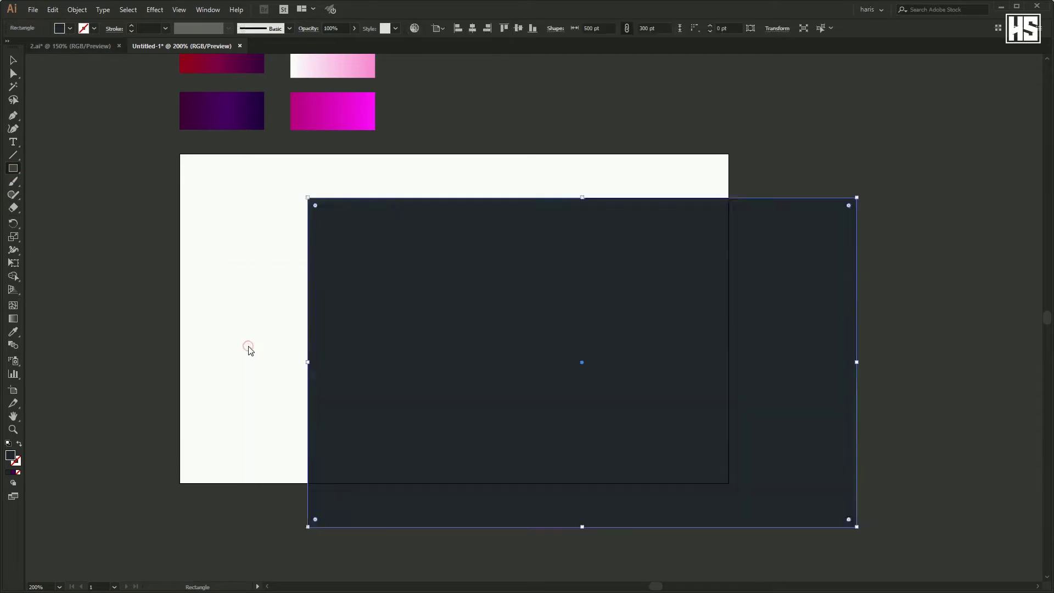
left_click(473, 28)
left_click(518, 28)
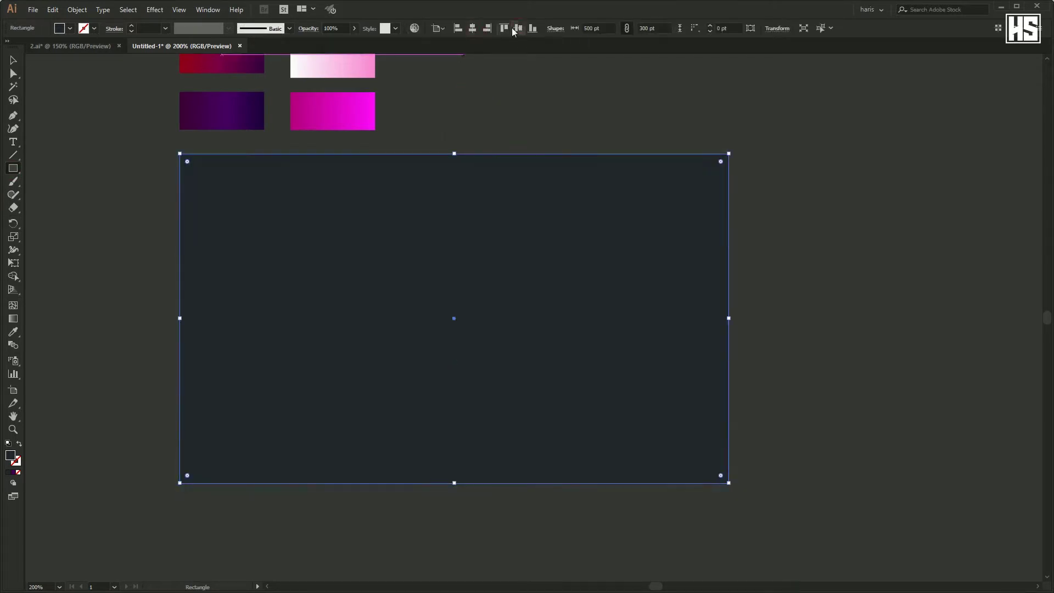
- Fill the rectangle with the purple gradient swatch and lock it in place
left_click(218, 95)
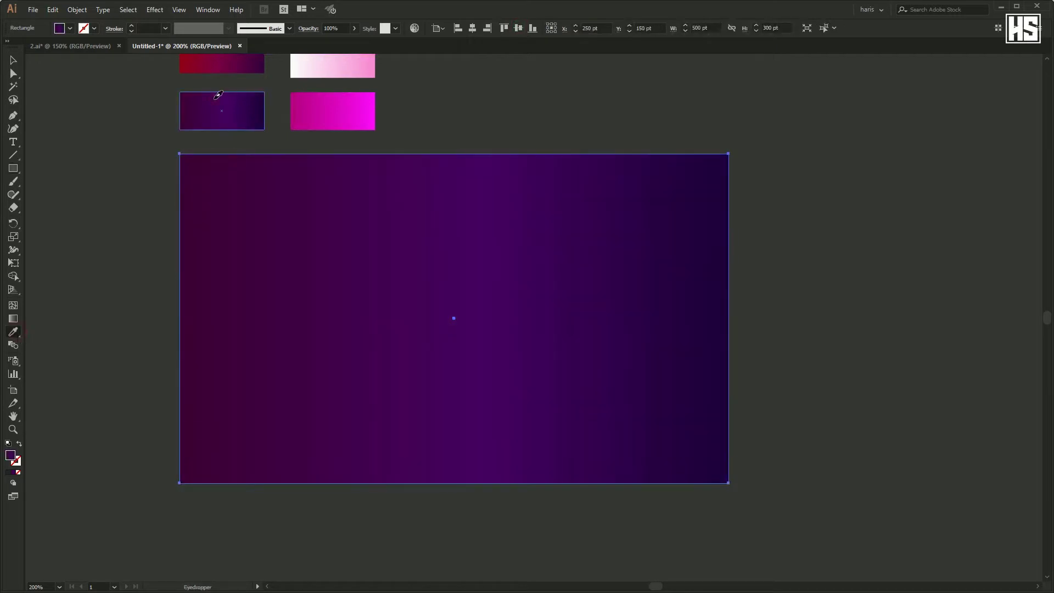
left_click(84, 10)
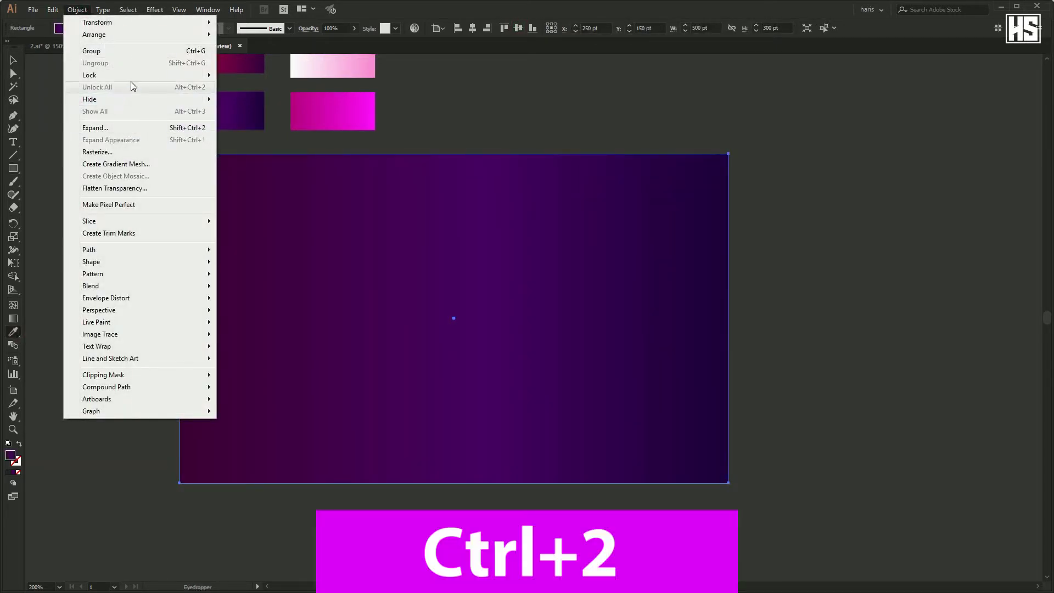
mouse_move(89, 74)
left_click(259, 78)
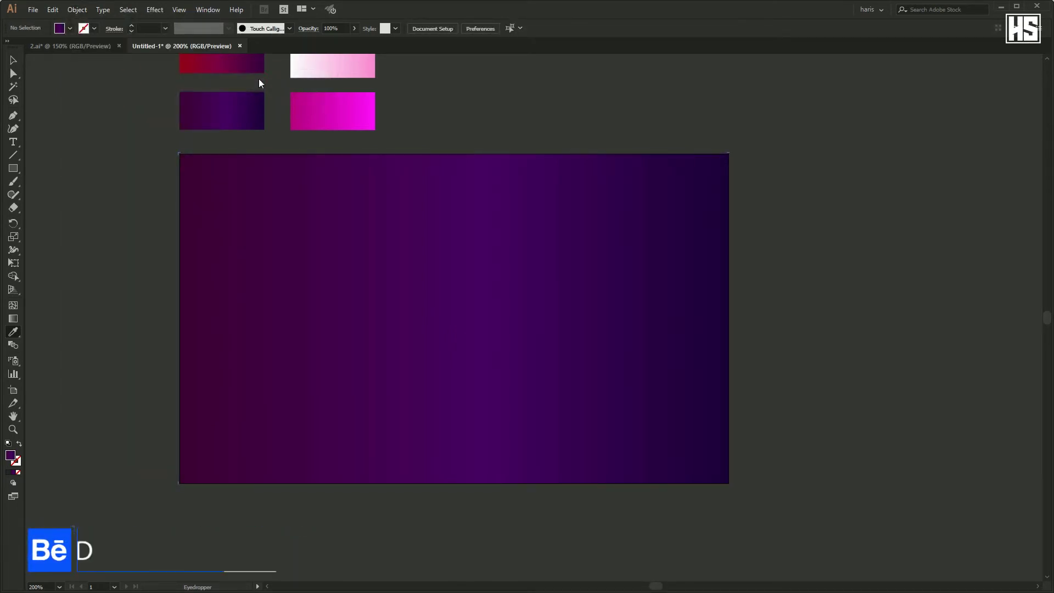
- Pen-draw a four-point beam across the artboard, widen its left end, and apply the red-to-purple gradient
key("p")
left_click(139, 306, "shift")
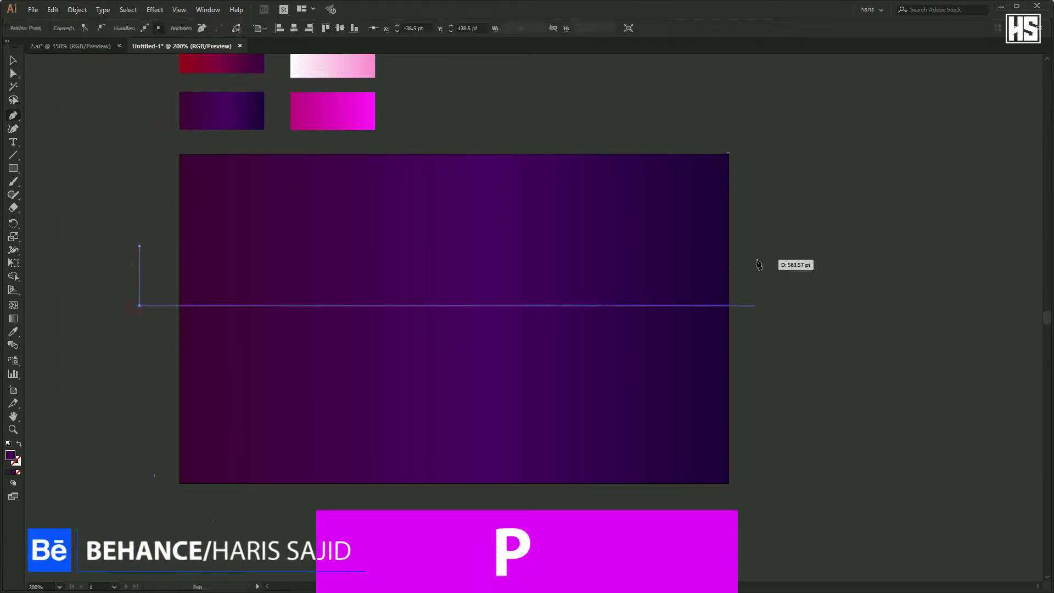
left_click(755, 259, "shift")
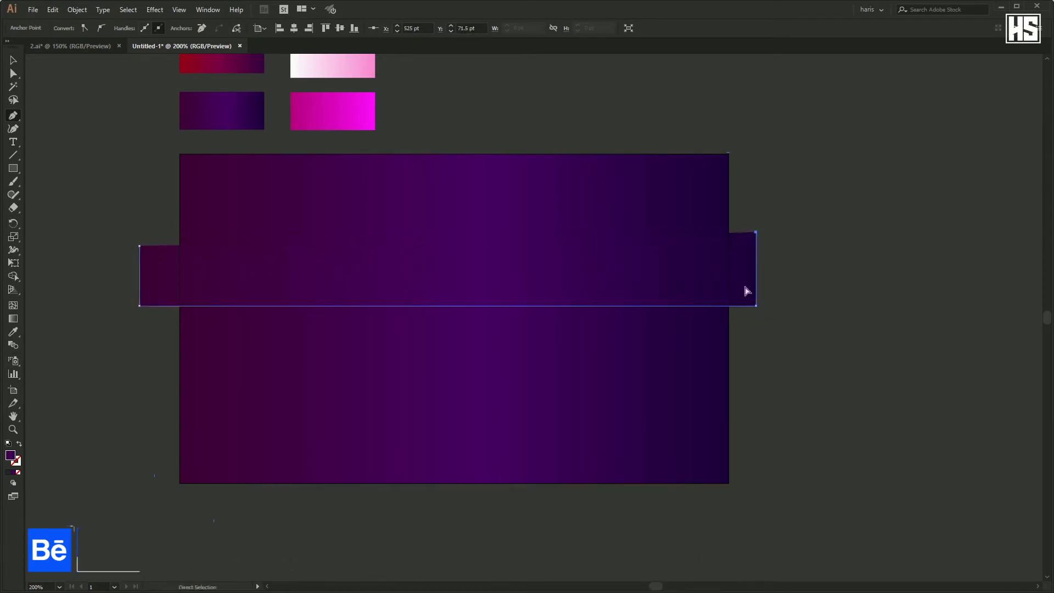
left_click(756, 273, "shift")
left_click_drag(140, 305, 140, 317)
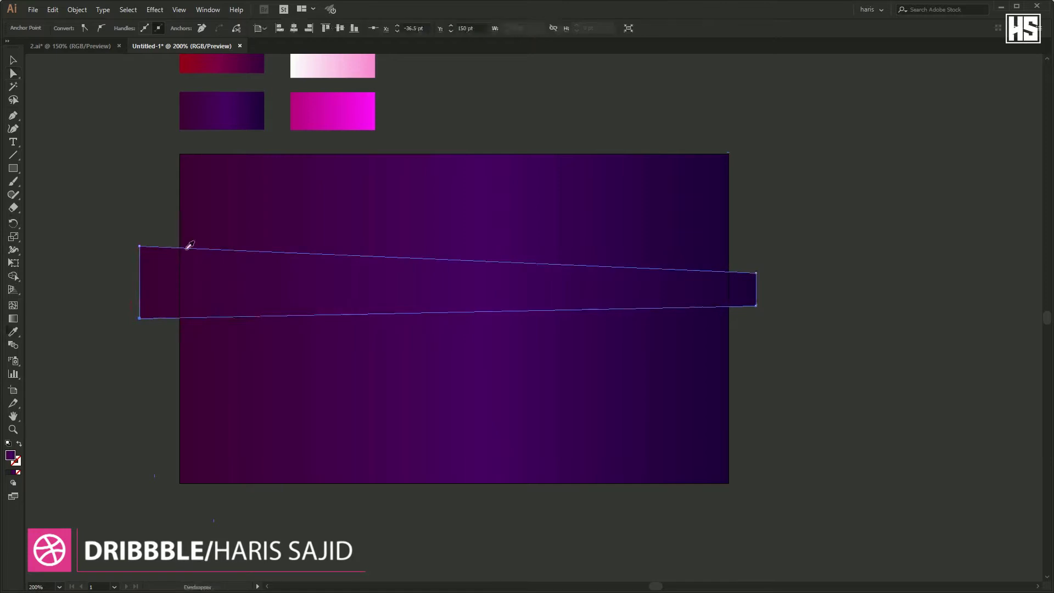
left_click(245, 61)
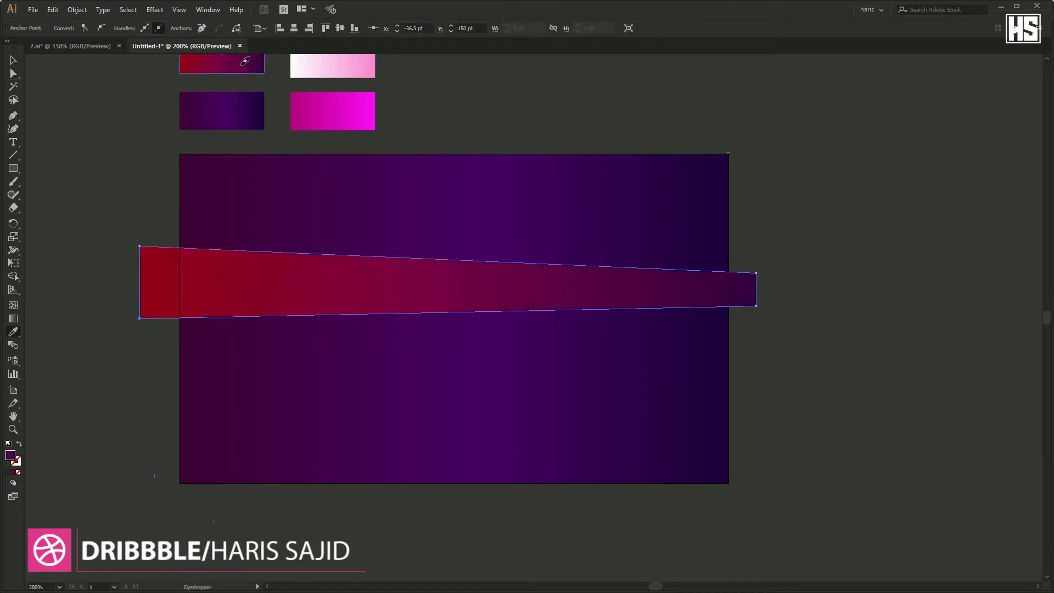
- Set the beam's blend mode to Color Dodge in the Transparency panel
left_click(206, 9)
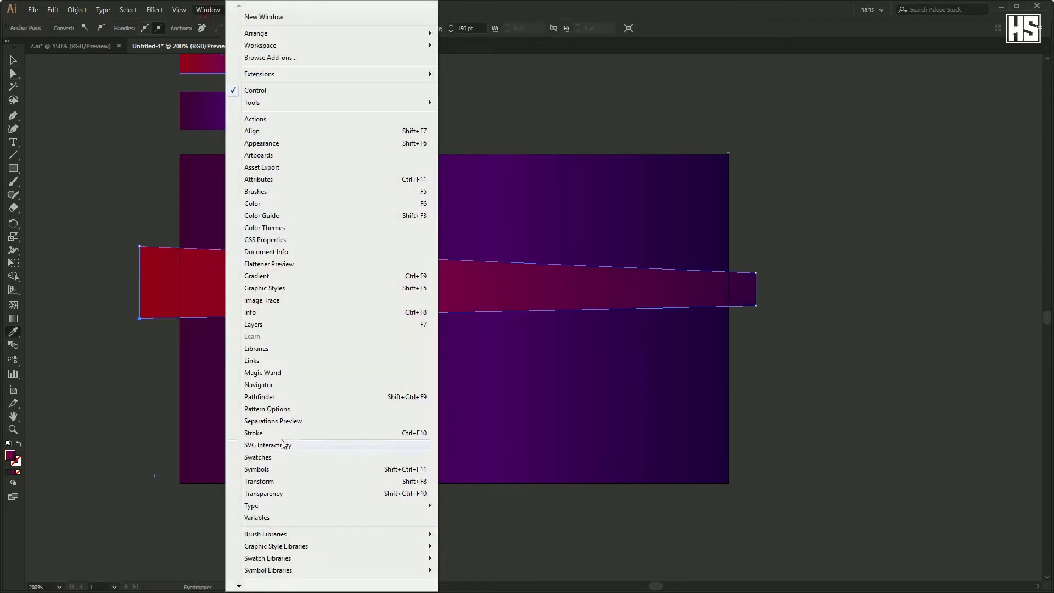
left_click(284, 493)
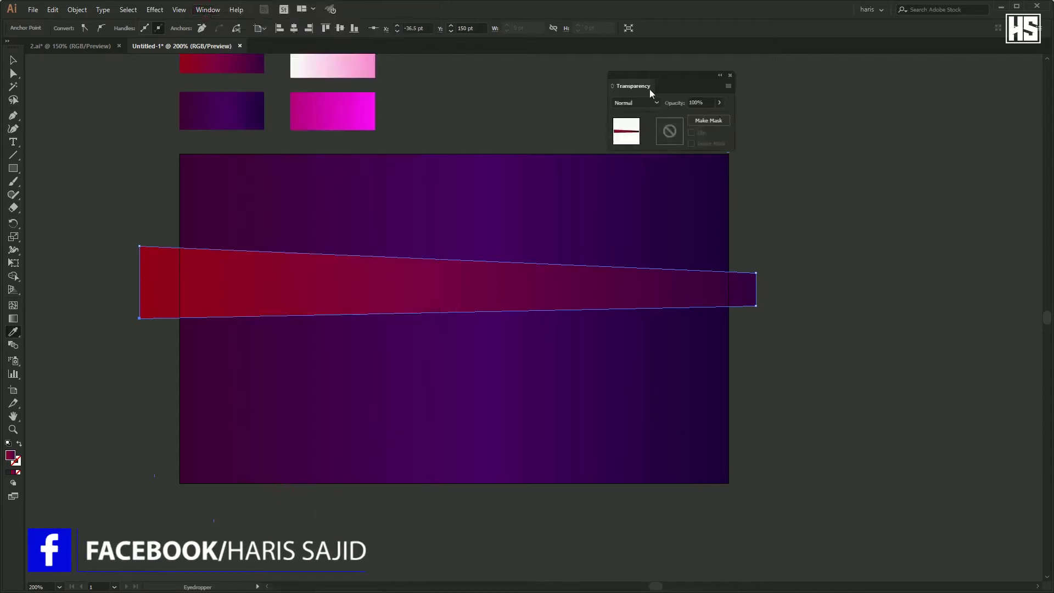
left_click(644, 104)
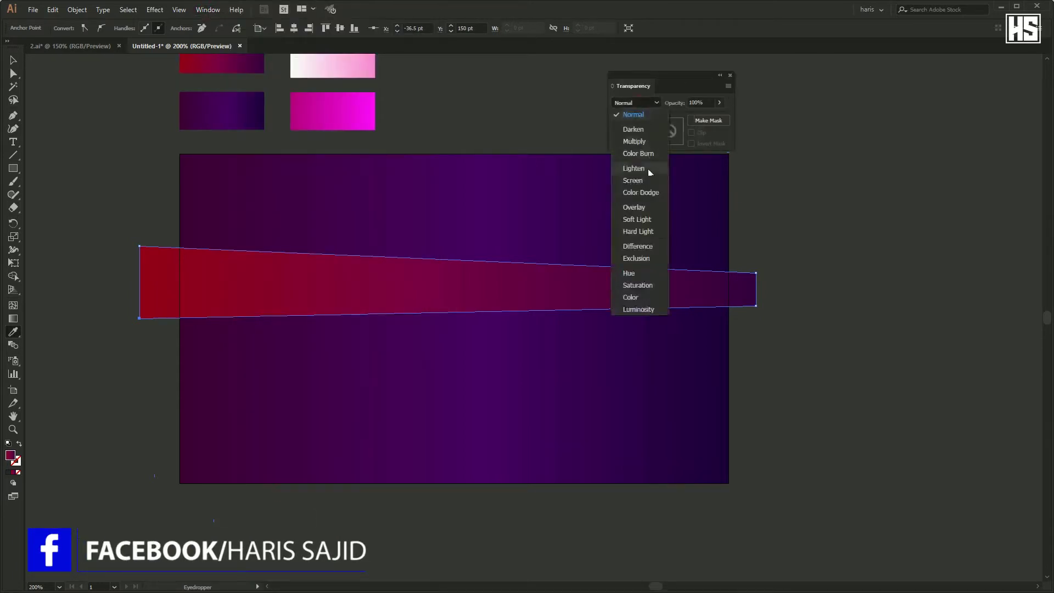
left_click(641, 193)
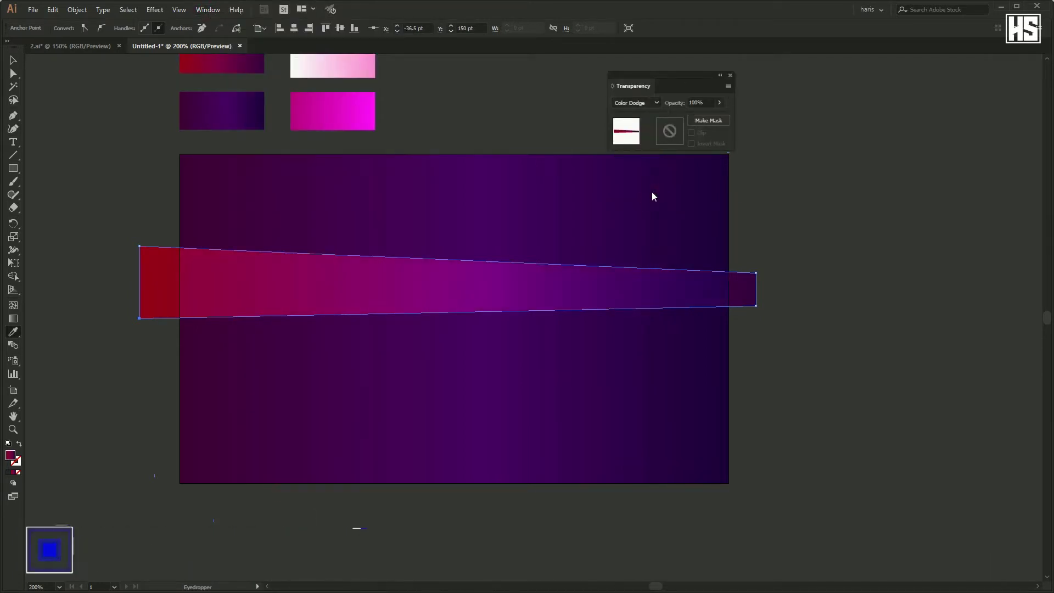
- Apply a Gaussian Blur effect to the beam from the Appearance panel
key("v")
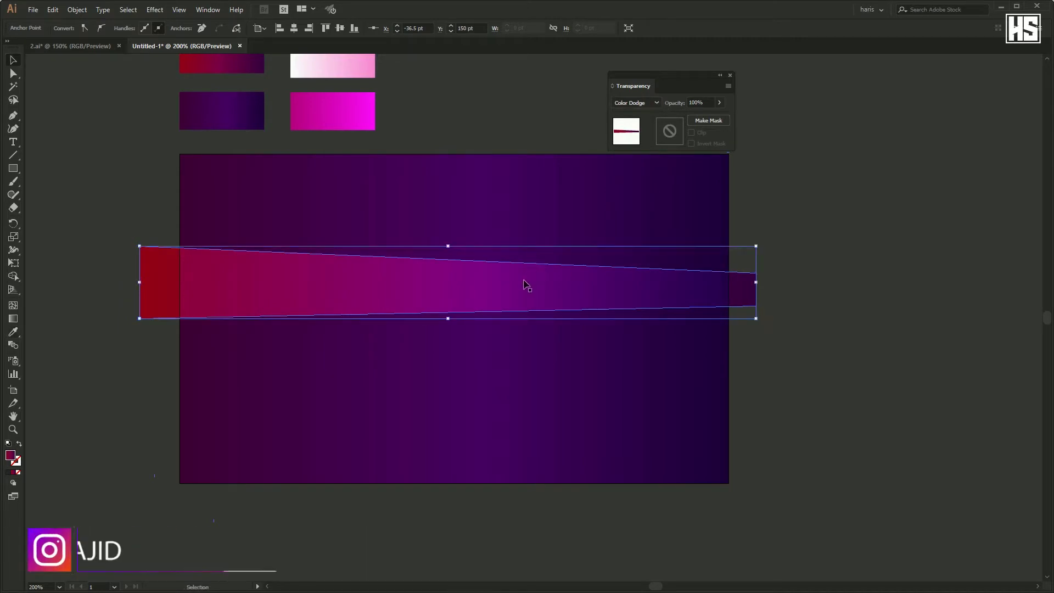
left_click(206, 10)
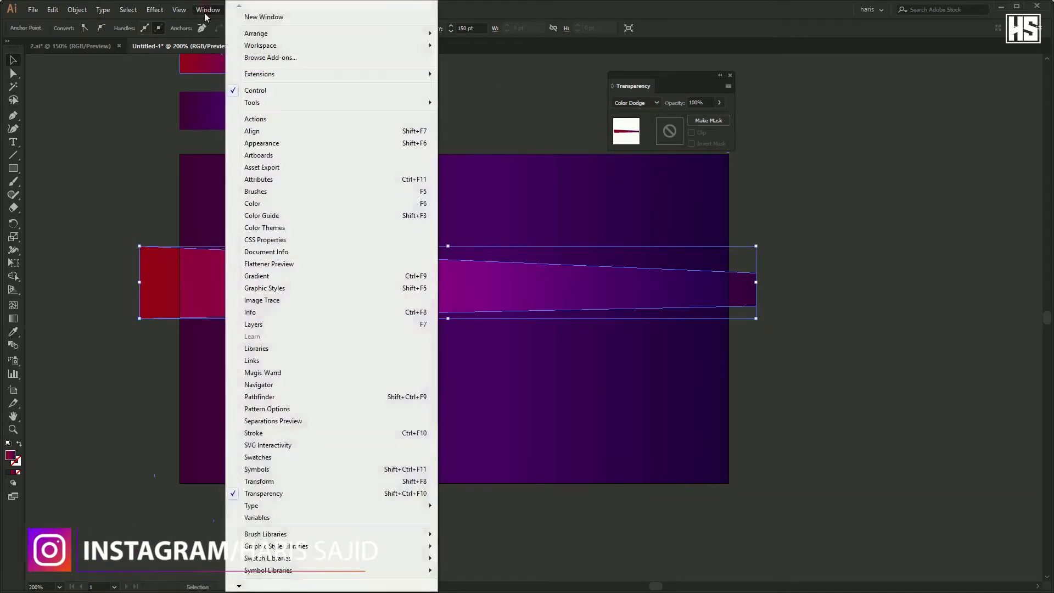
left_click(275, 144)
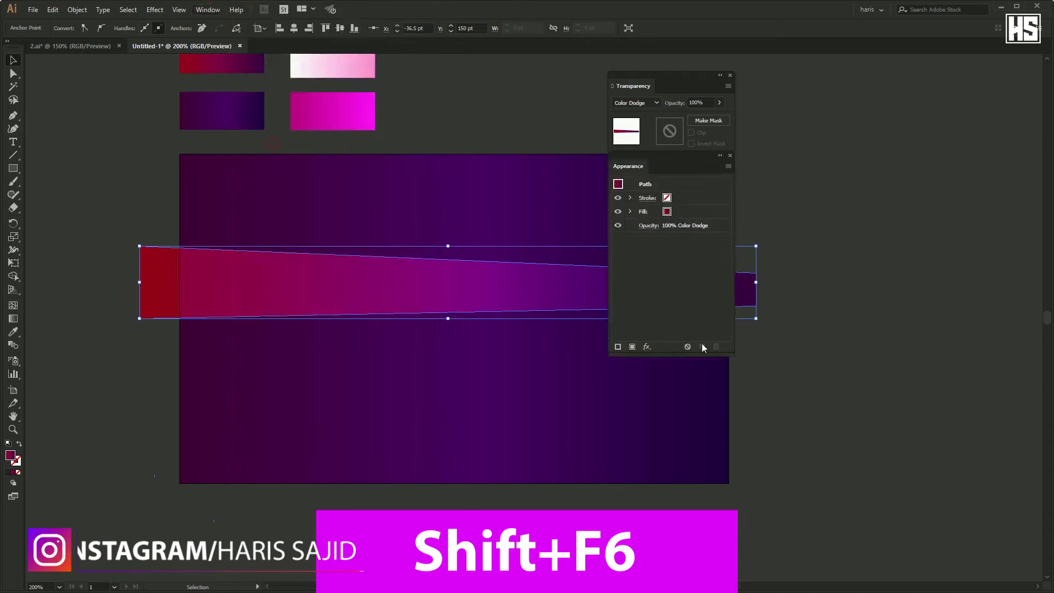
left_click(646, 347)
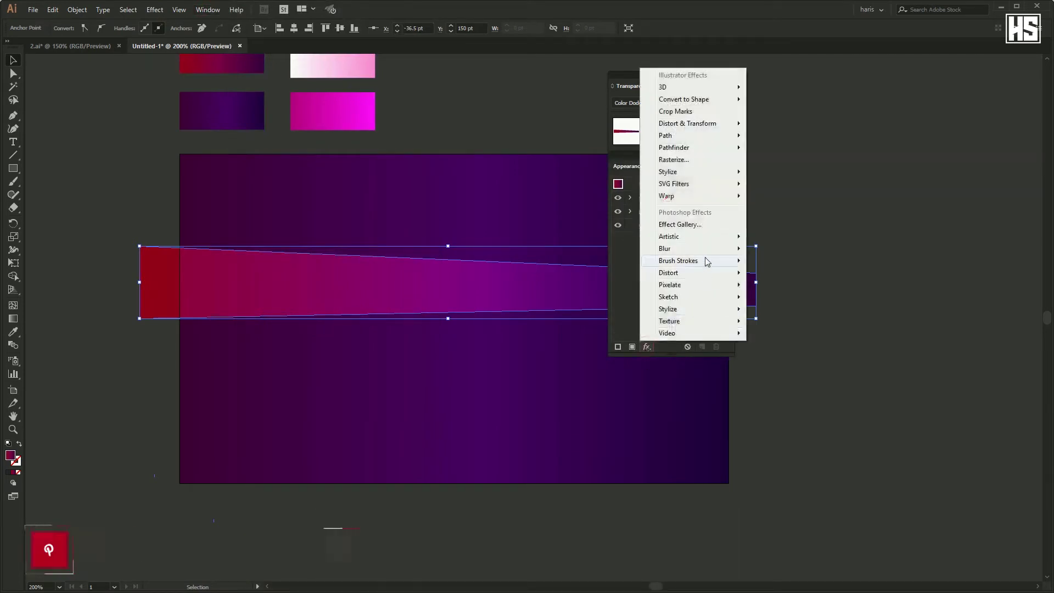
left_click(785, 249)
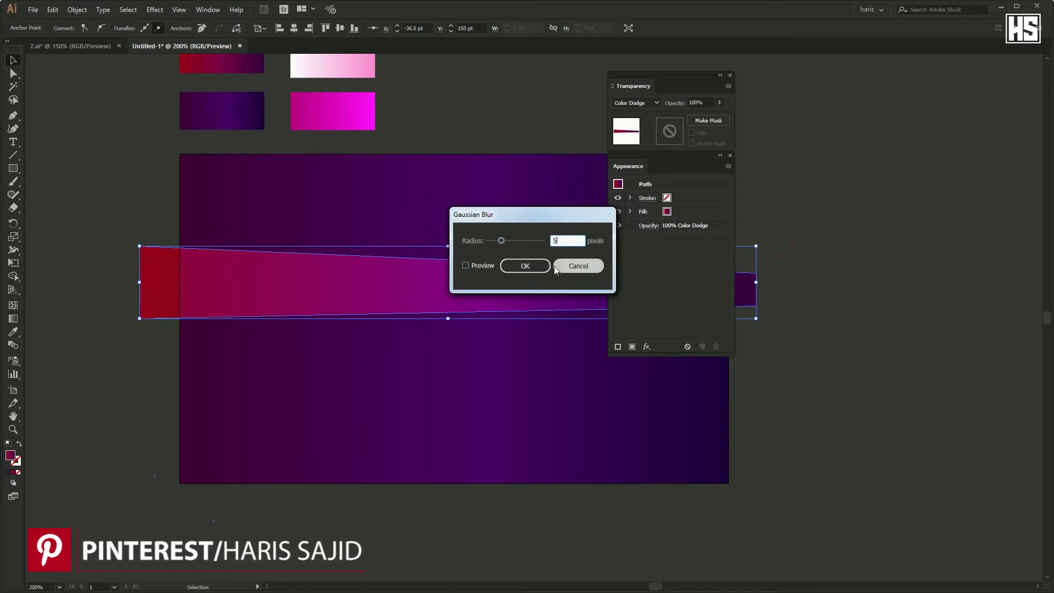
left_click(577, 266)
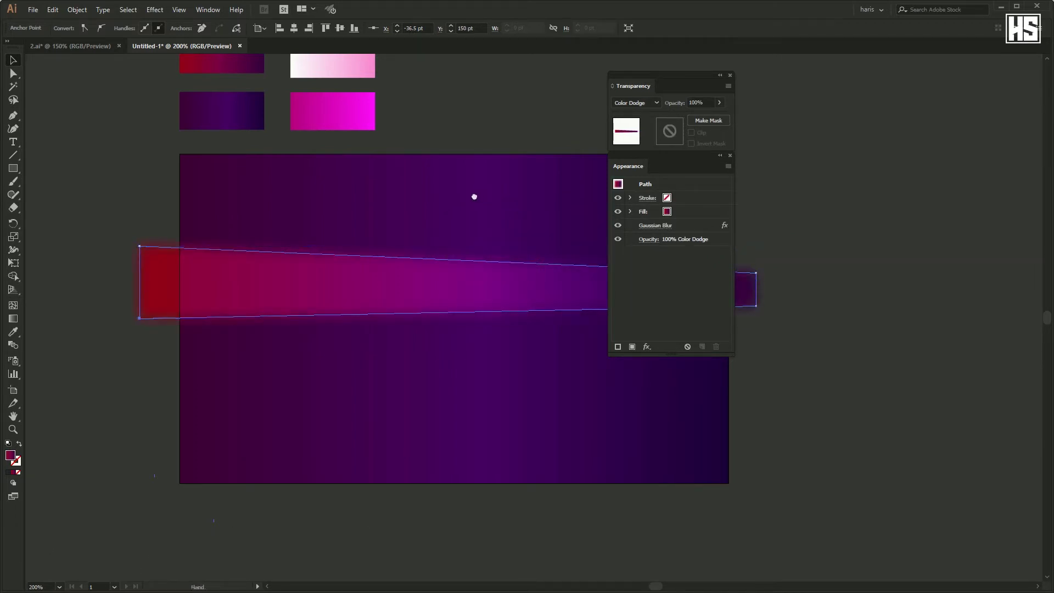
- Duplicate the blurred beam slightly higher and recolour the copy bright red
left_click_drag(474, 197, 409, 193)
left_click_drag(369, 296, 379, 275)
left_click_drag(631, 80, 786, 116)
left_click_drag(674, 156, 749, 212)
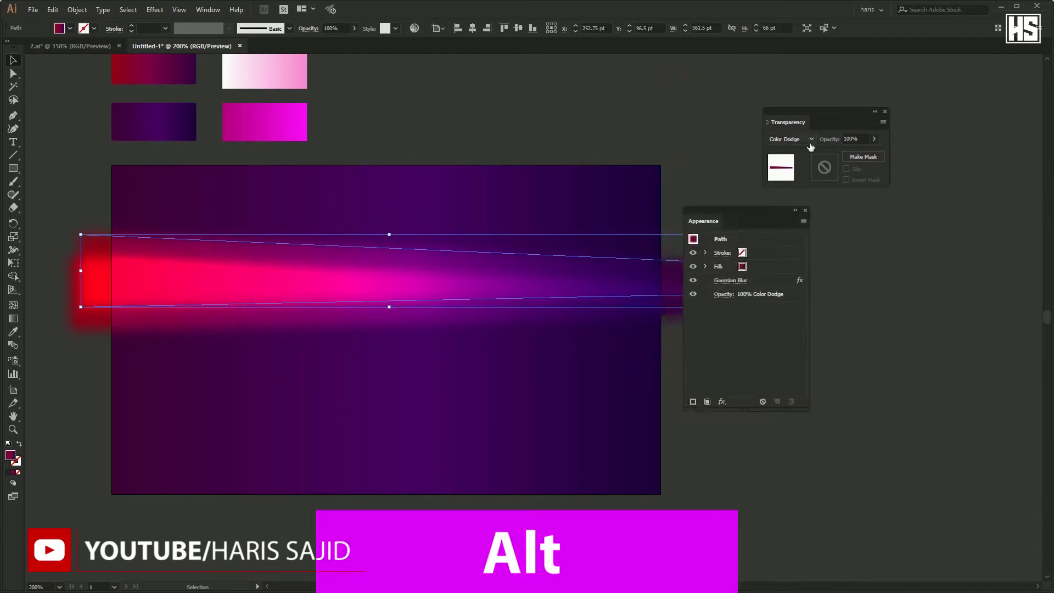
left_click_drag(835, 115, 755, 134)
mouse_move(478, 193)
left_mouse_down()
mouse_move(494, 186)
mouse_move(490, 175)
left_mouse_up()
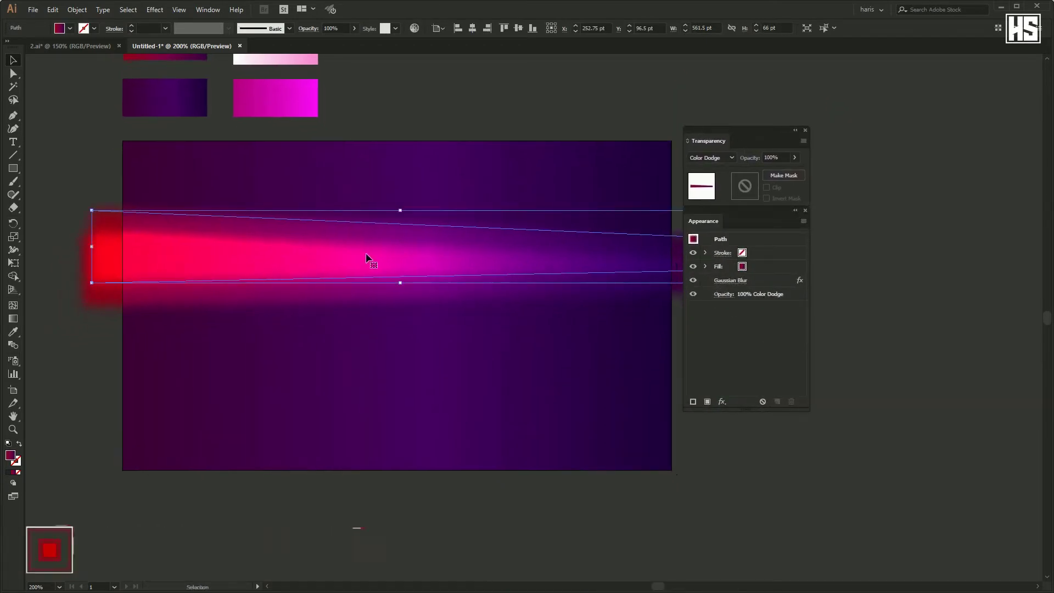
double_click(9, 455)
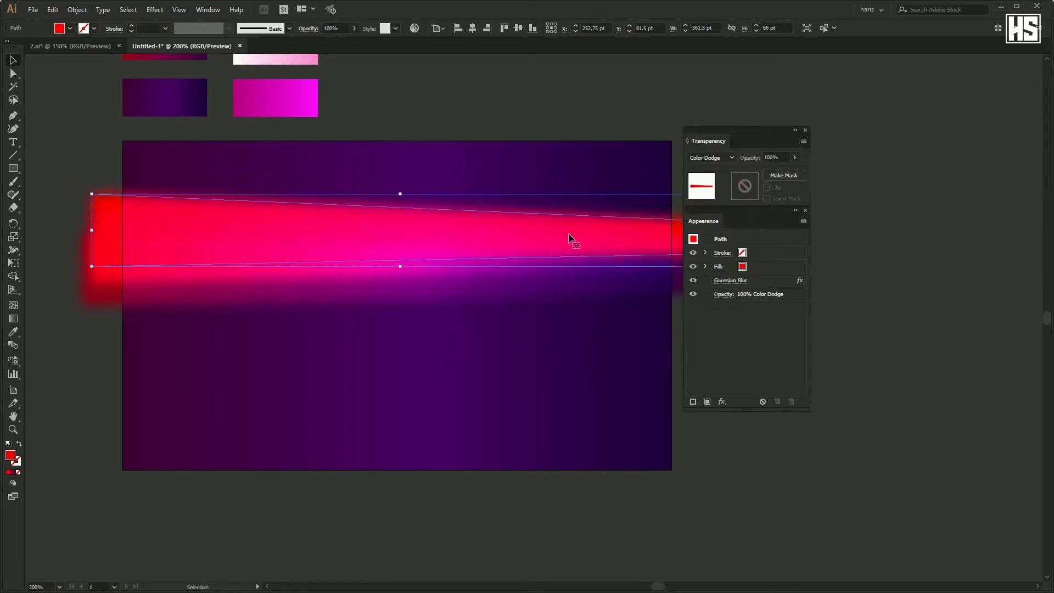
key("Return")
- Make a thinner beam copy along the core with a magenta fill
mouse_move(568, 284)
left_mouse_down()
mouse_move(394, 233)
mouse_move(320, 256)
left_mouse_up()
double_click(10, 454)
key("Return")
- Recolour the thin streak copy white for a Screen-blended highlight
left_click(711, 158)
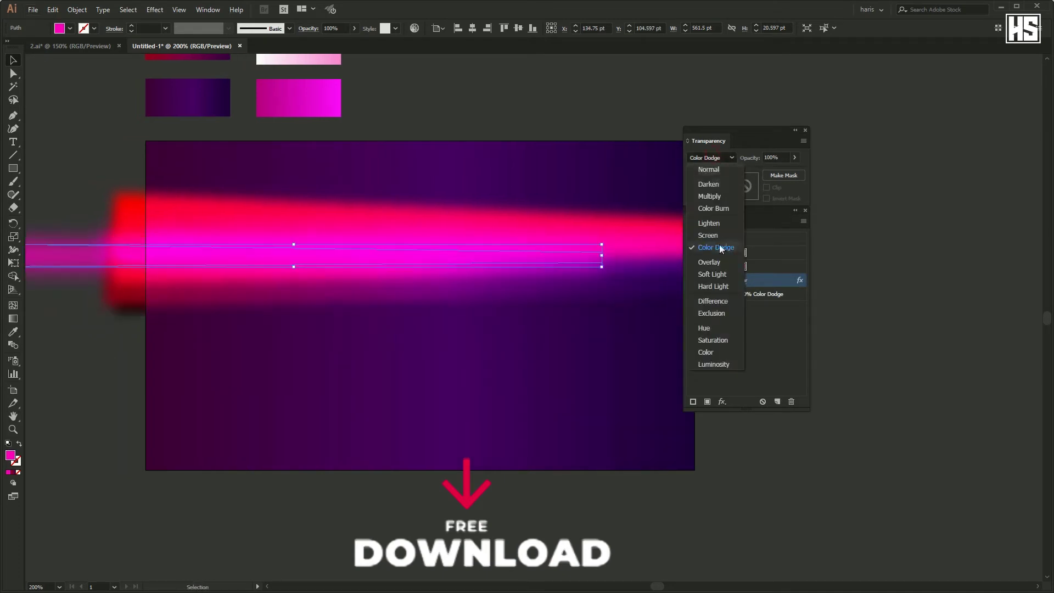
left_click(727, 184)
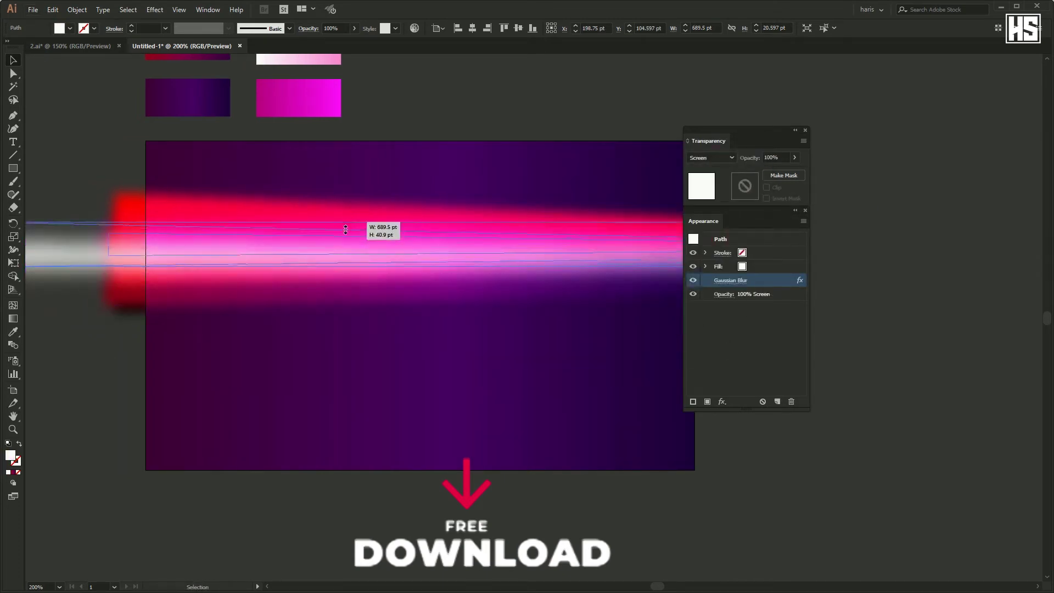
scroll(384, 247, "right", 3)
key("p")
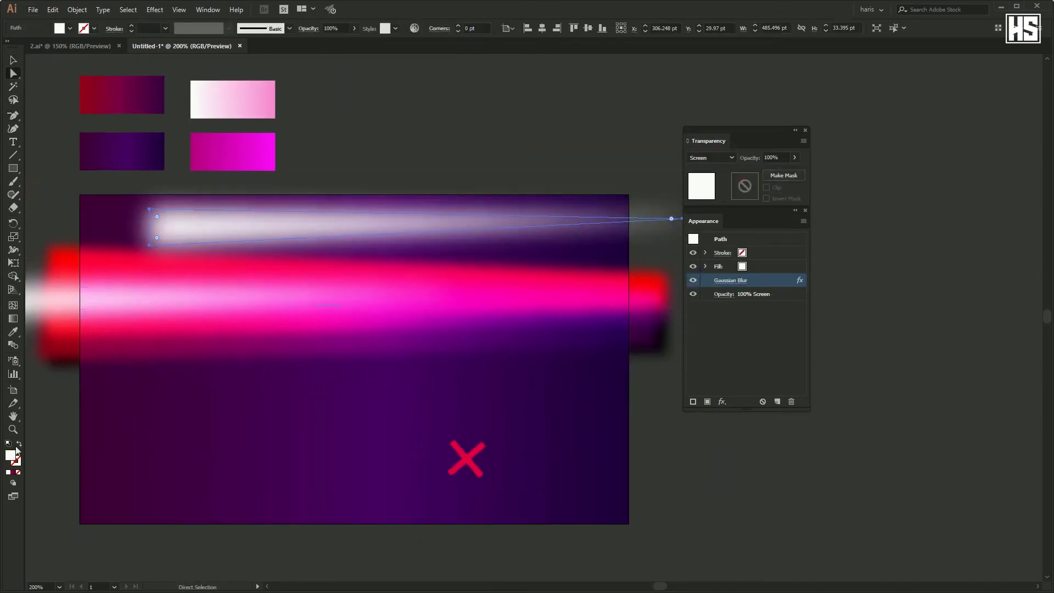
left_click(727, 184)
key("v")
- Move, tilt and place the streak onto the left part of the pink glow
left_click_drag(424, 250, 549, 214)
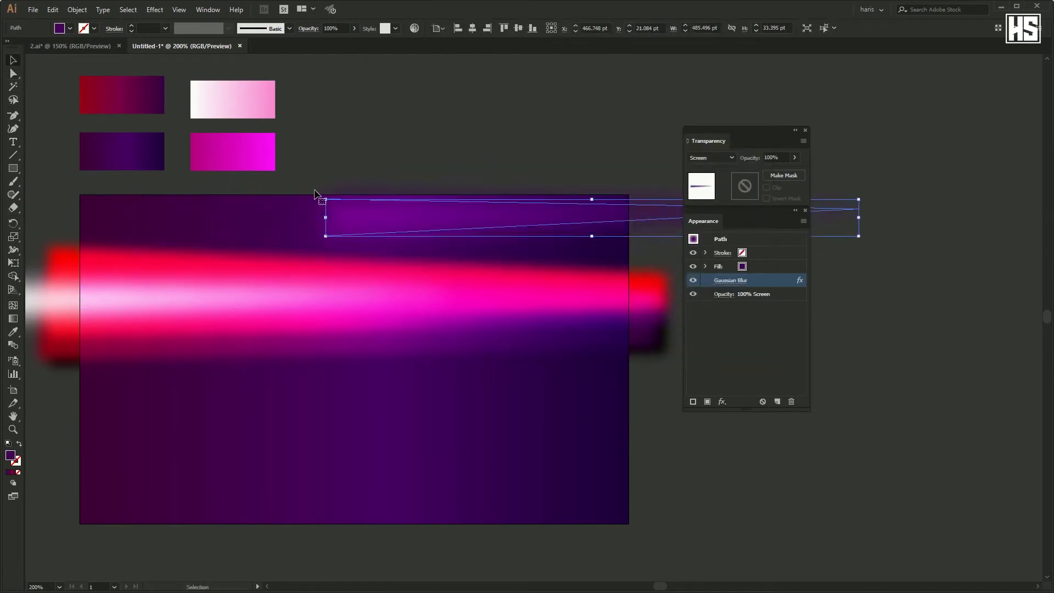
left_click_drag(860, 211, 851, 220)
left_click_drag(677, 214, 607, 316)
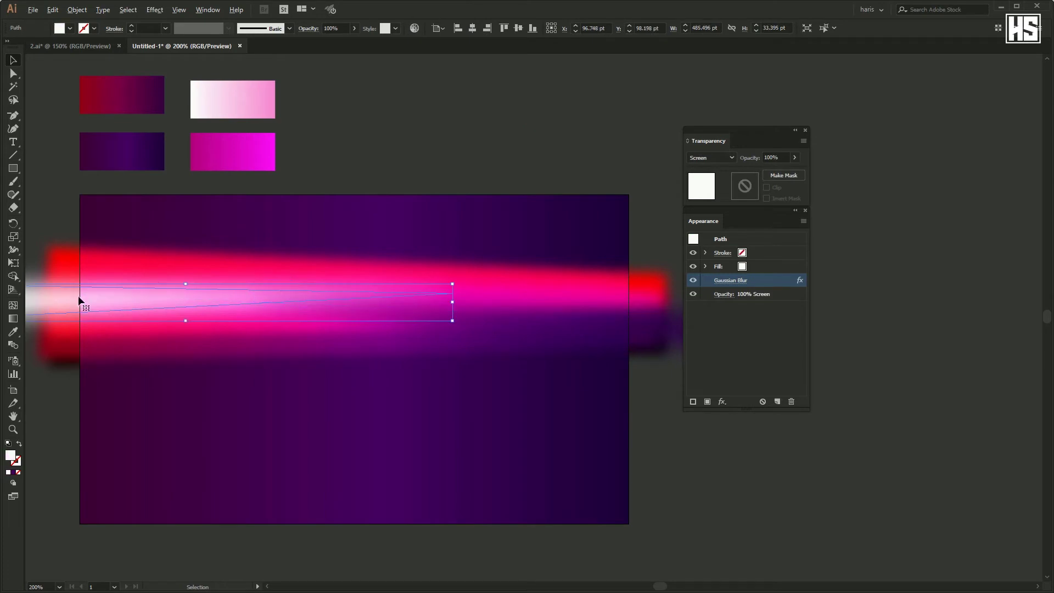
left_click_drag(80, 301, 82, 280)
- Nudge the glow path upward and duplicate it with a deep pink AB0058 fill
key("ctrl+shift+a")
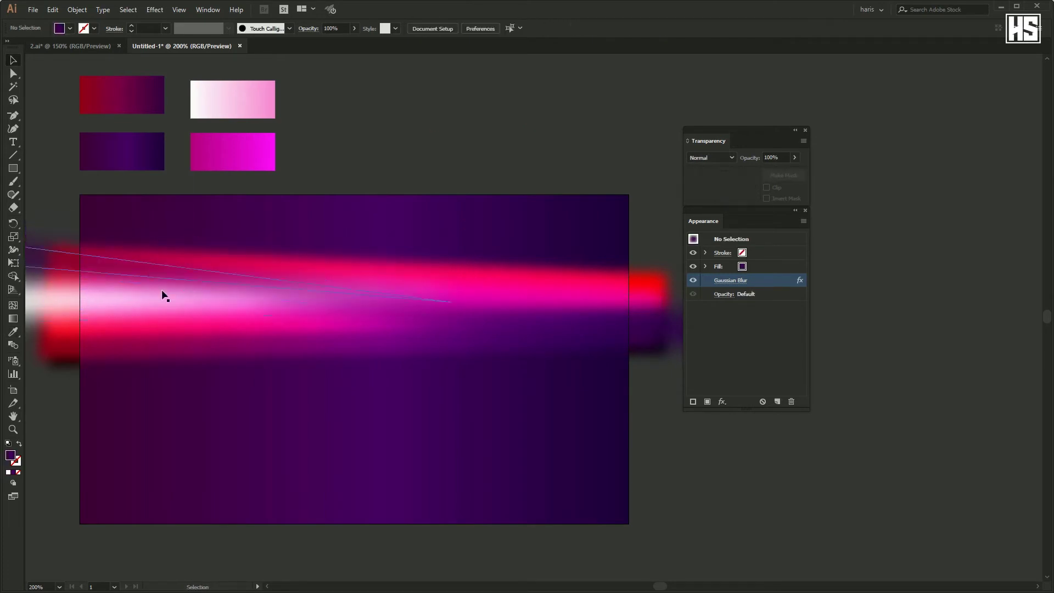
left_click_drag(201, 293, 219, 275)
left_click(369, 149)
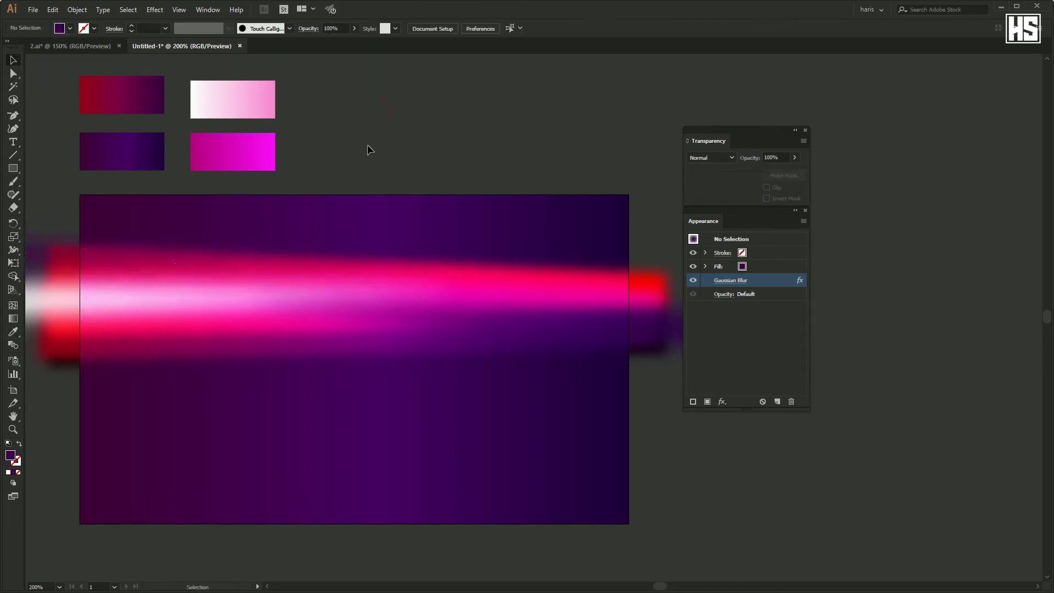
left_click_drag(144, 329, 143, 329)
left_click(324, 295)
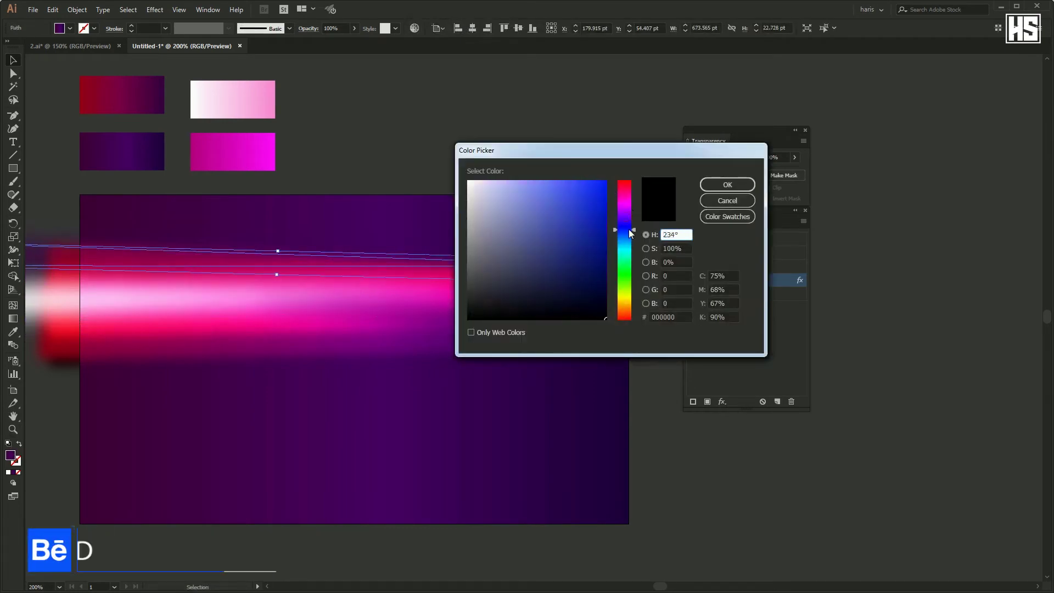
left_click(727, 184)
scroll(414, 242, "down", 3)
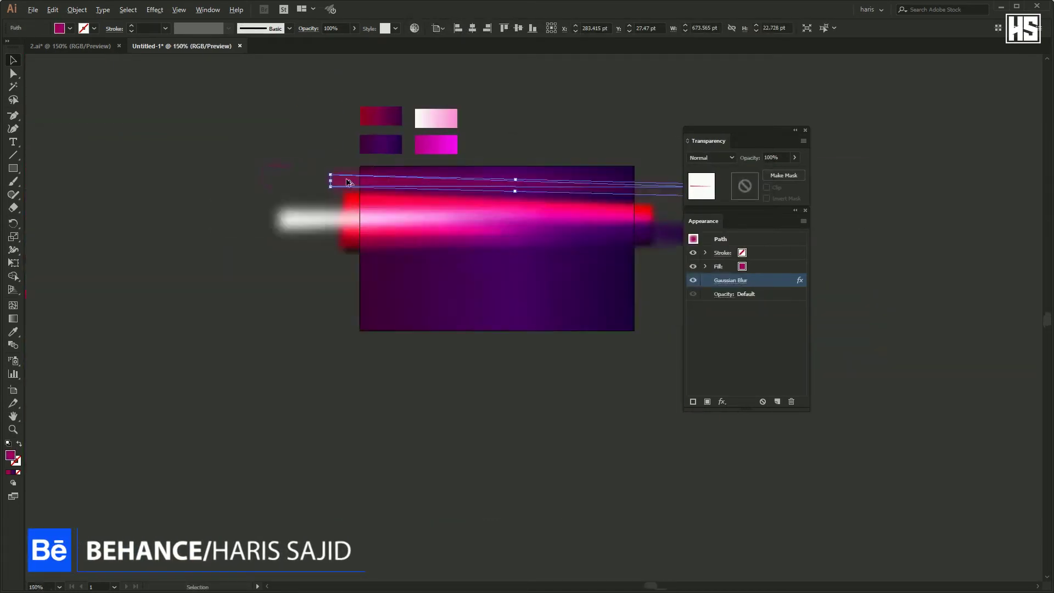
scroll(619, 170, "up", 5)
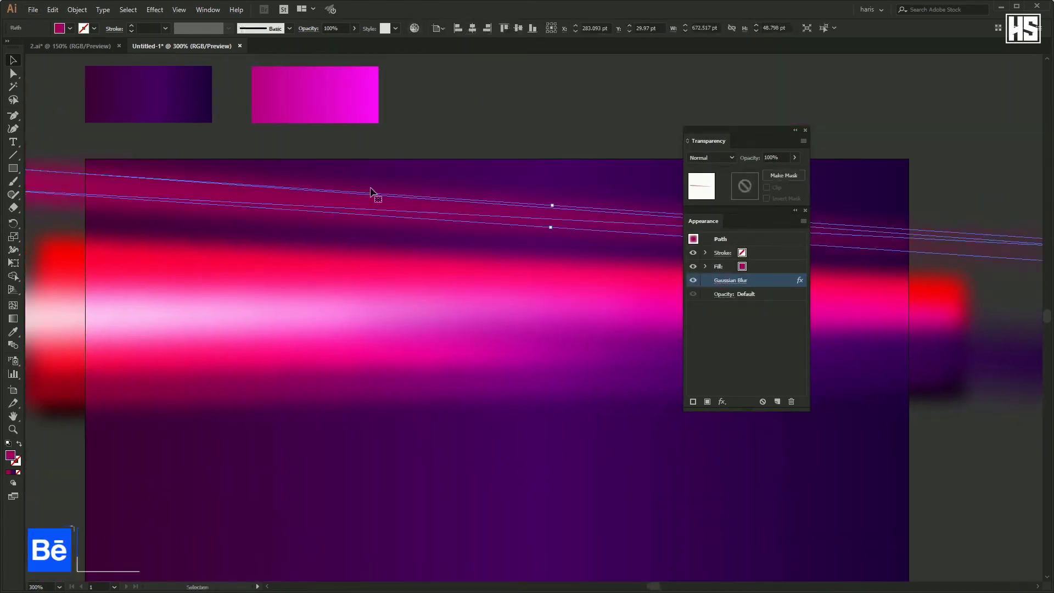
- Recolour the thin copy red D30909 and move it lower across the beams
double_click(9, 455)
left_click(630, 202)
left_click(727, 184)
left_click_drag(570, 203, 562, 192)
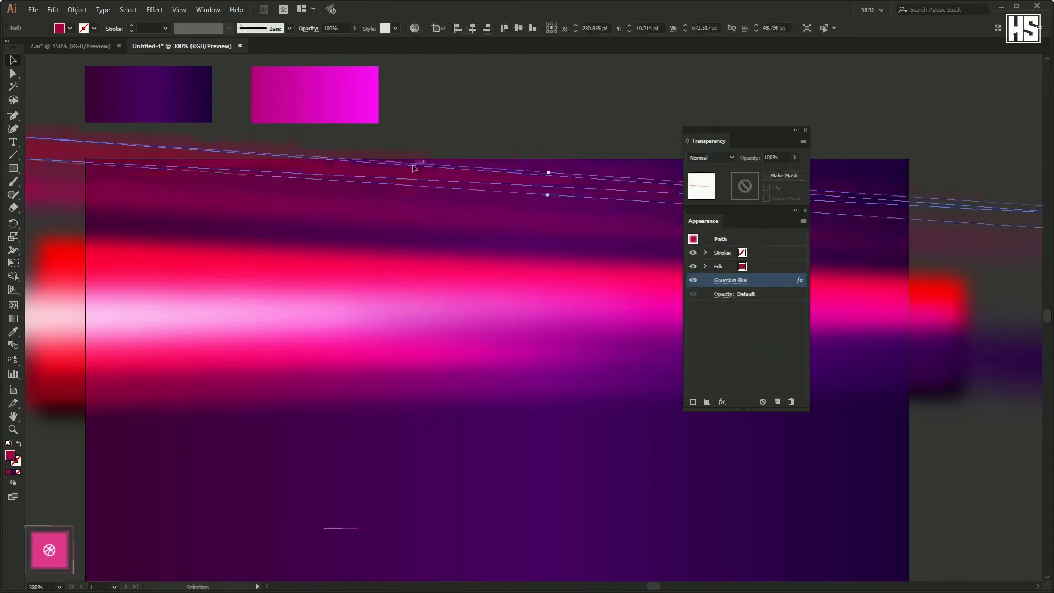
double_click(10, 455)
left_click(631, 180)
key("Return")
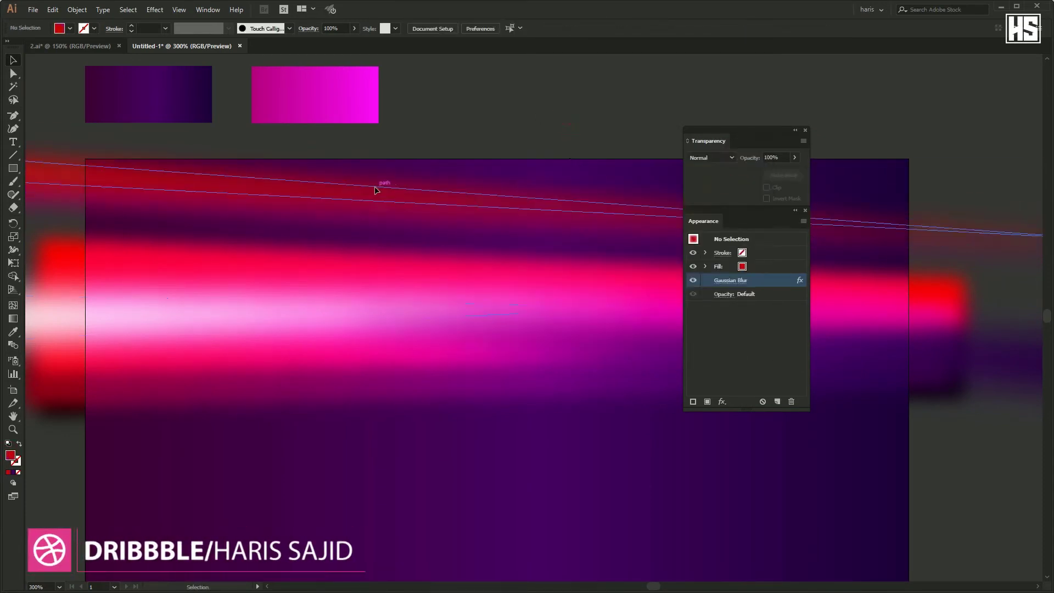
left_click_drag(360, 208, 349, 209)
left_click_drag(204, 253, 171, 398)
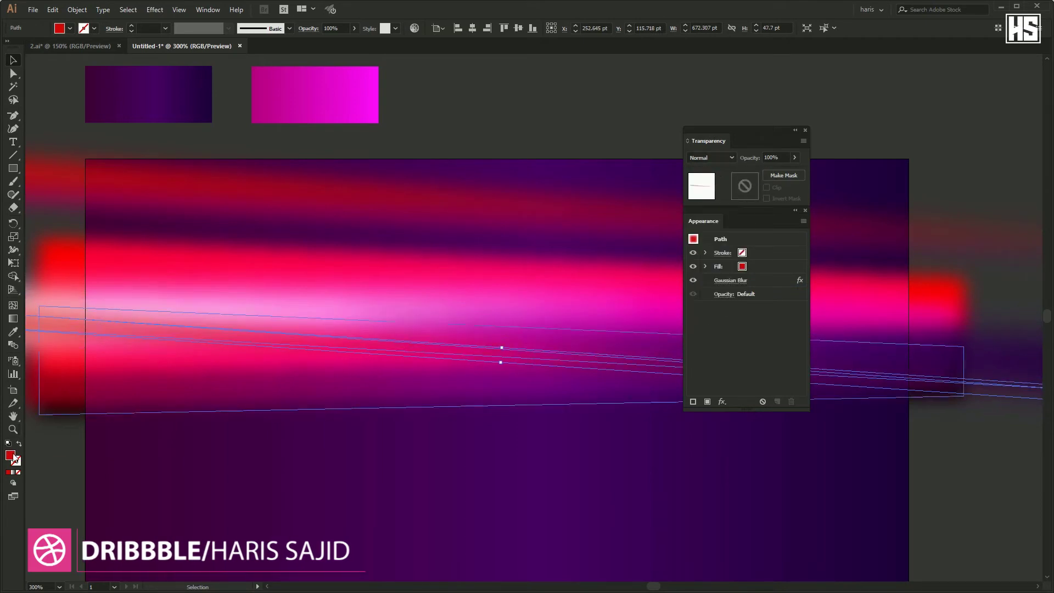
- Gaussian-blur the red path, stretch one end into a wide wedge, and set Color Burn blending
left_click(720, 280)
left_click(525, 265)
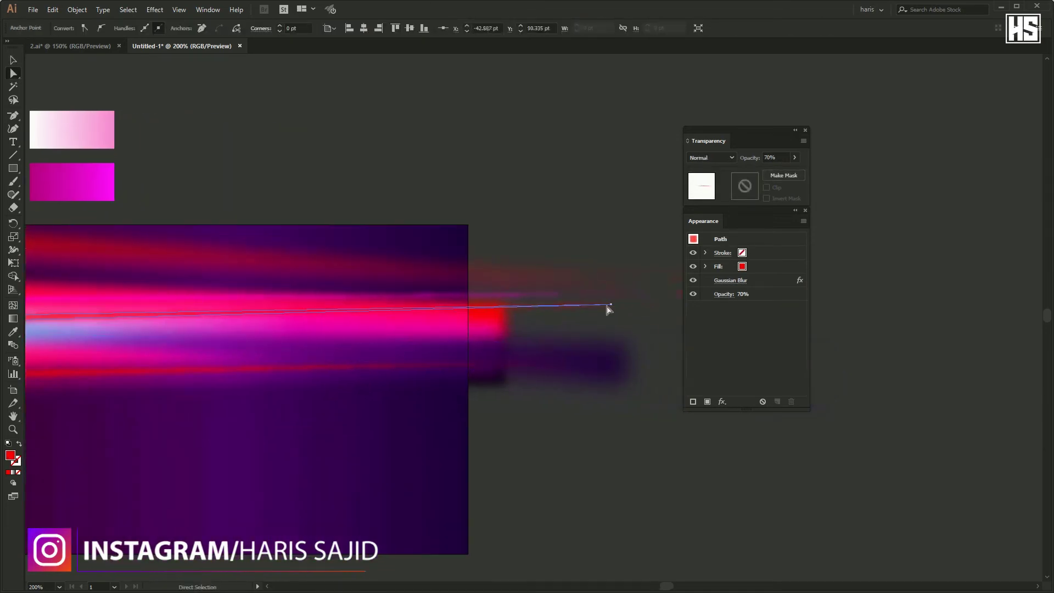
left_click_drag(581, 340, 538, 342)
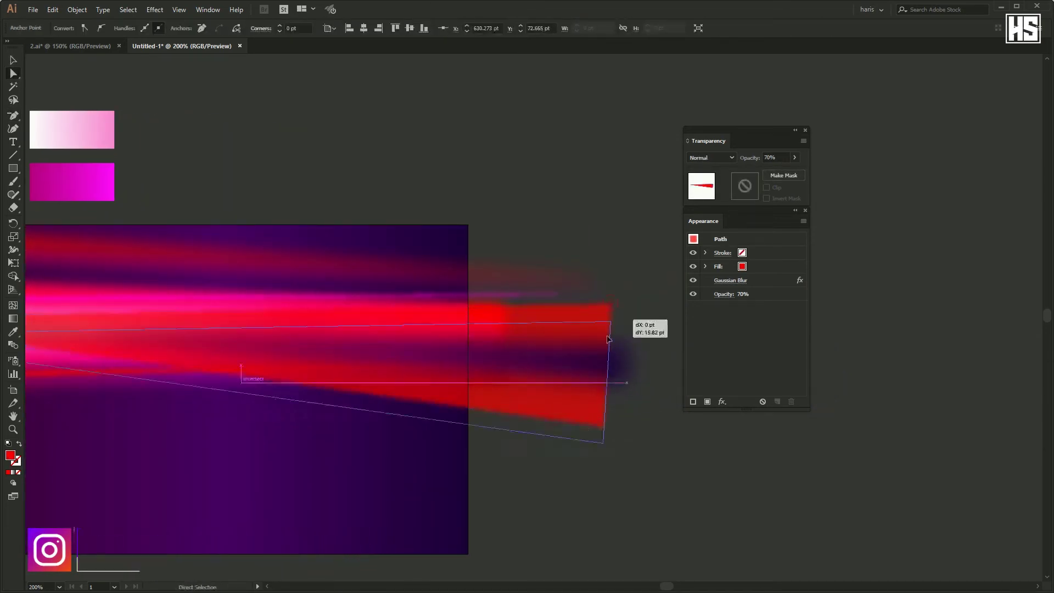
left_click(710, 158)
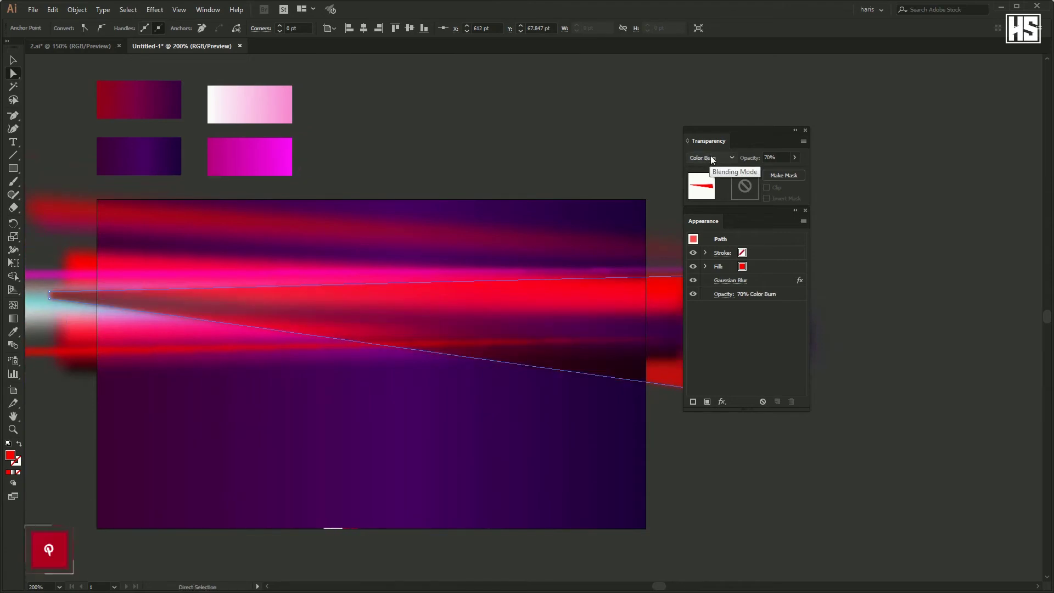
scroll(710, 157, "down", 12)
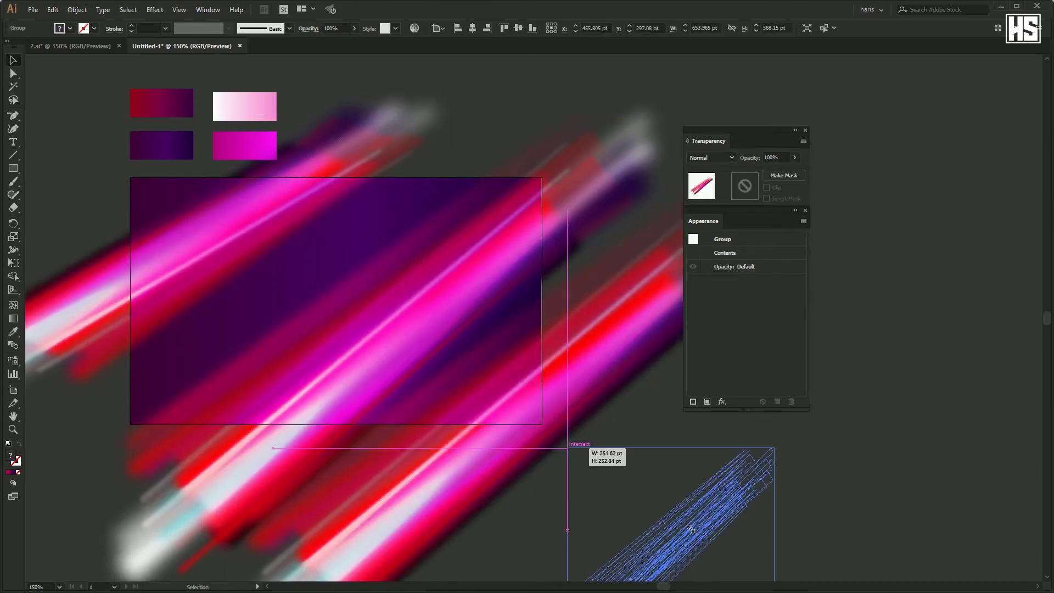
- Move the streak group copy up over the lower-right artboard and scale it down
left_click_drag(690, 529, 504, 383)
left_click_drag(587, 498, 602, 504)
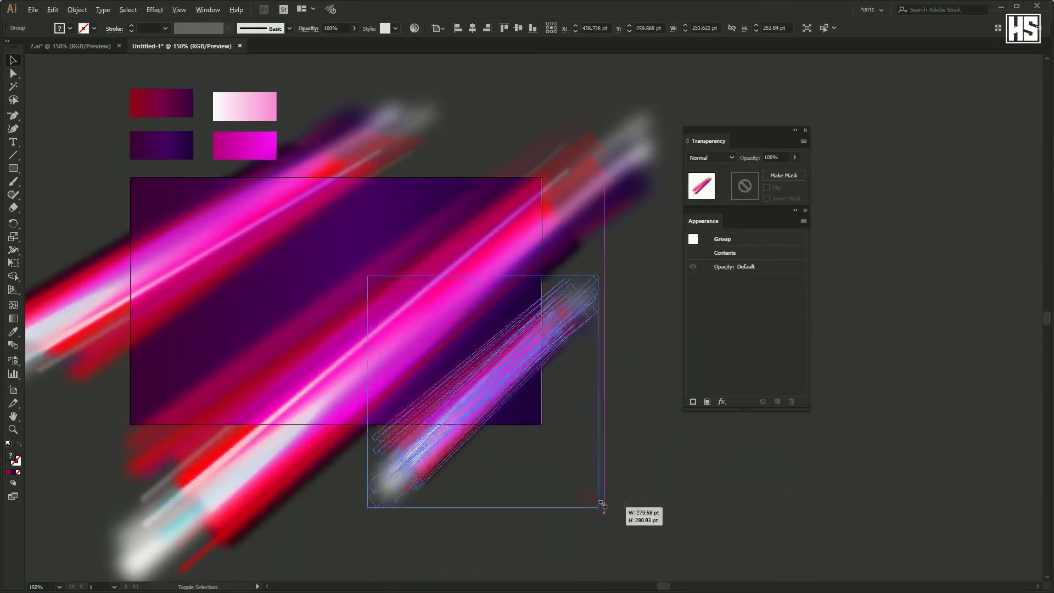
- Draw a 500 × 300 pt rectangle aligned to the artboard's left edge and vertical centre
left_click(665, 476)
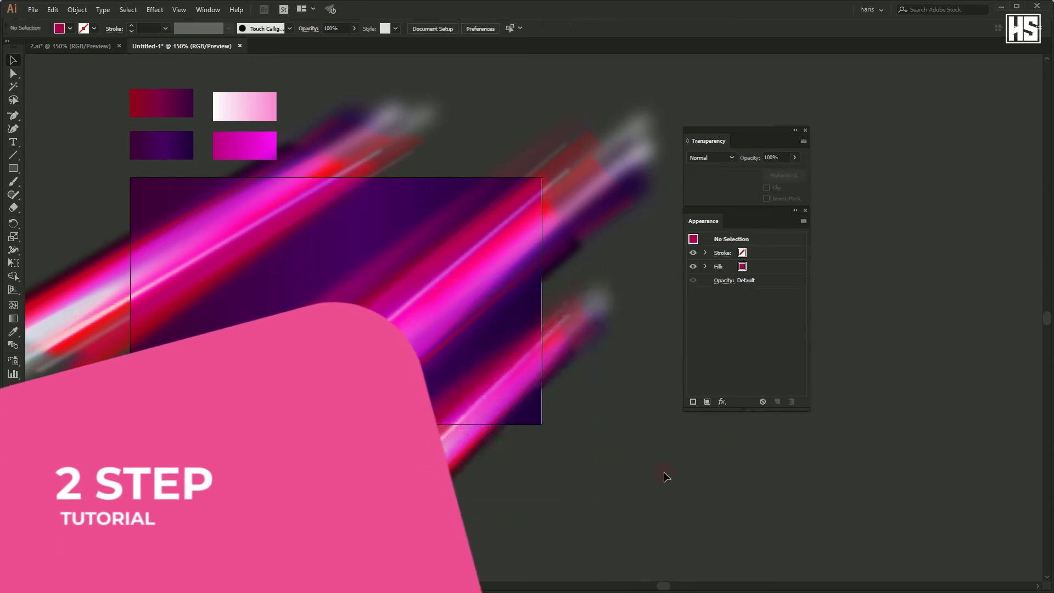
left_click(236, 256)
key("Return")
left_click(458, 28)
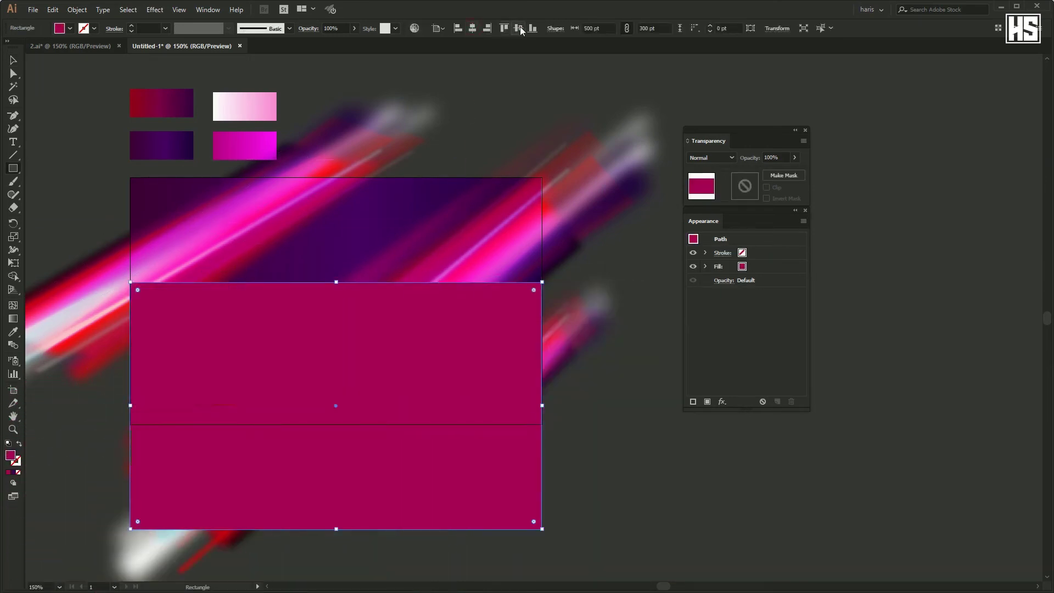
left_click(520, 28)
- Select the rectangle with the streak artwork and make a clipping mask with Ctrl+7
left_click(615, 271)
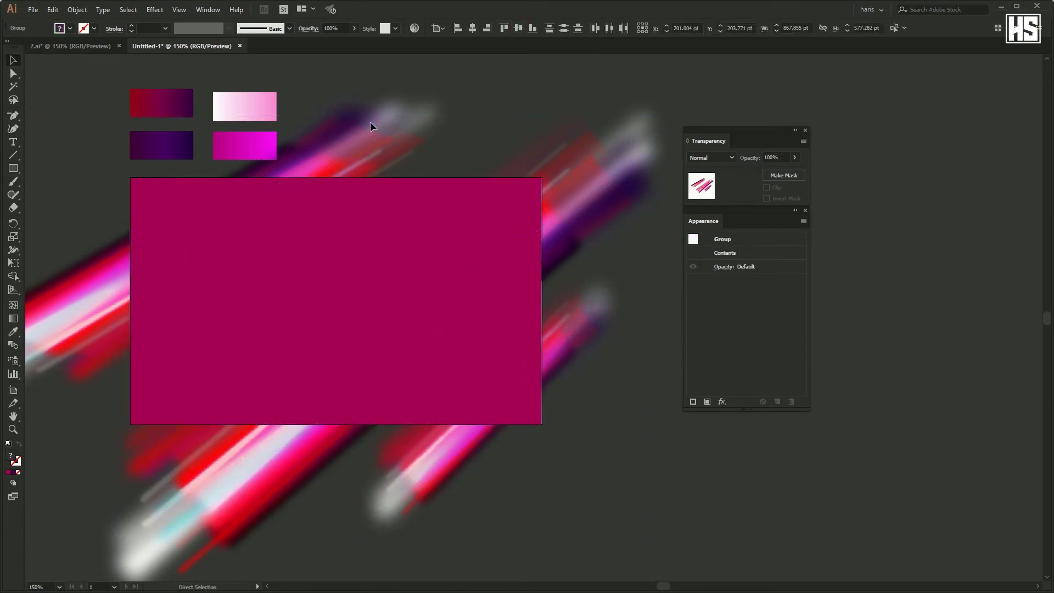
key("ctrl+7")
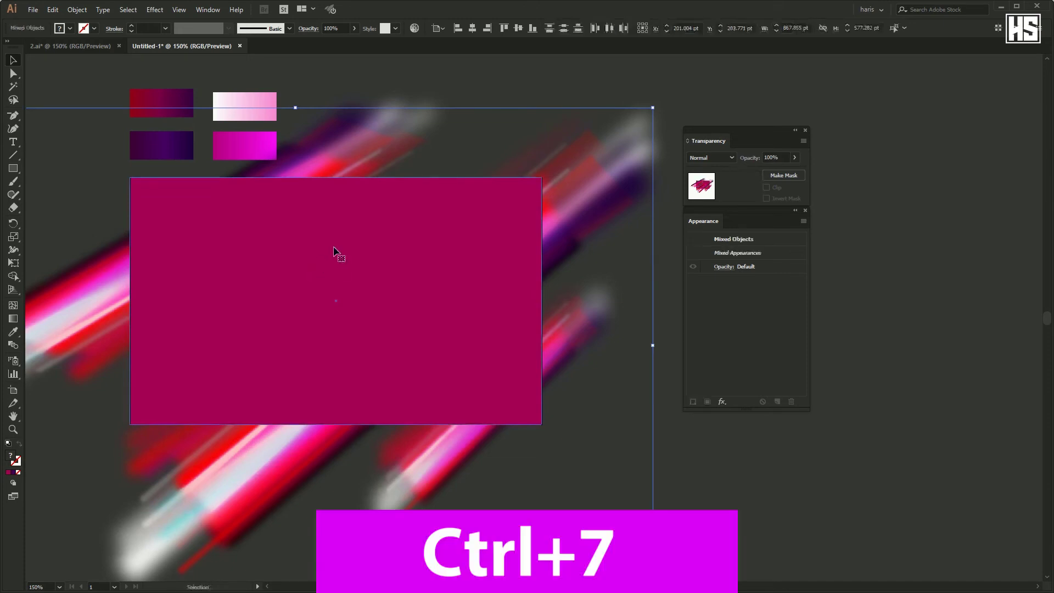
right_click(333, 249)
key("Escape")
- Recentre the view, then release and re-apply the clipping mask on the streak artwork
left_click(614, 456)
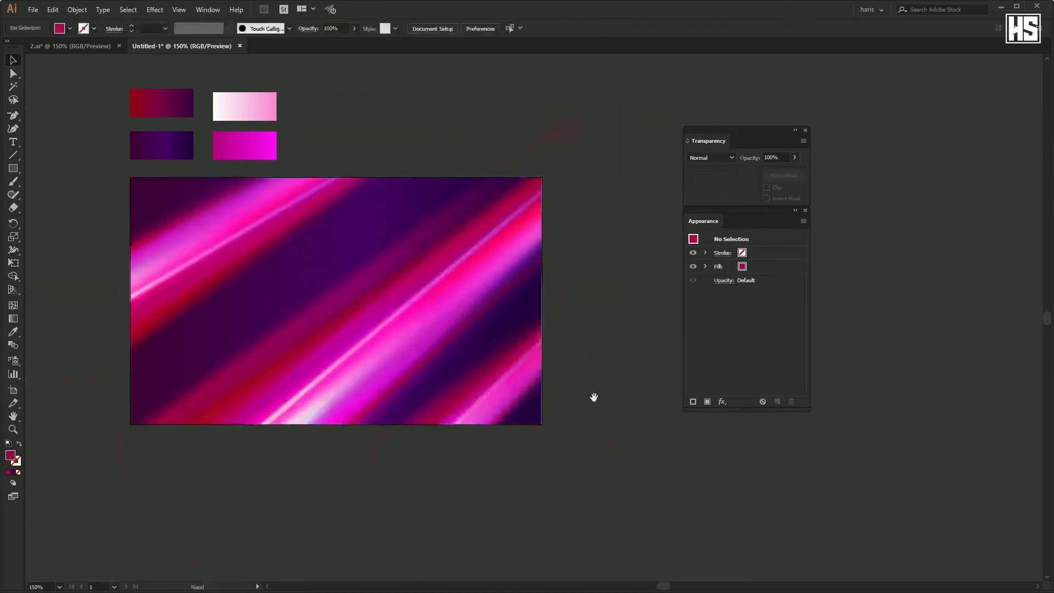
left_click_drag(593, 398, 624, 332)
left_click_drag(262, 396, 259, 417)
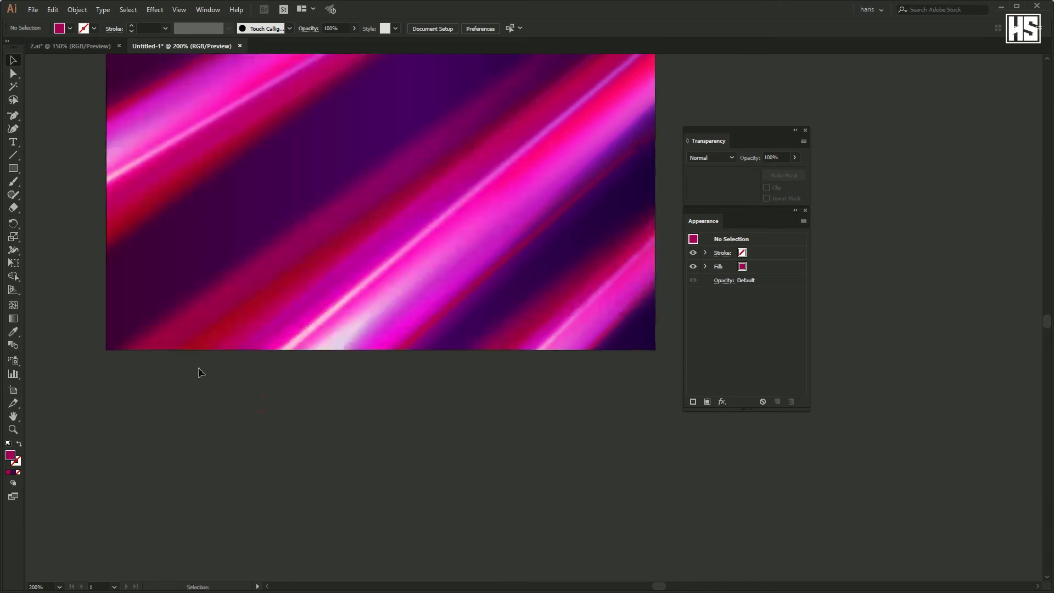
left_click(309, 293, "ctrl")
key("ctrl+alt+7")
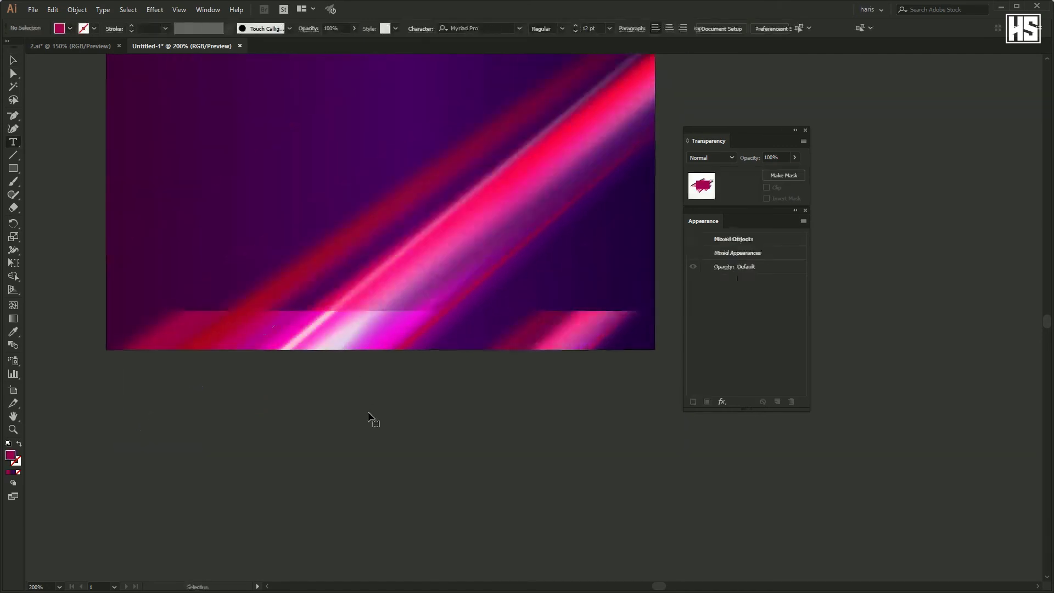
key("ctrl+7")
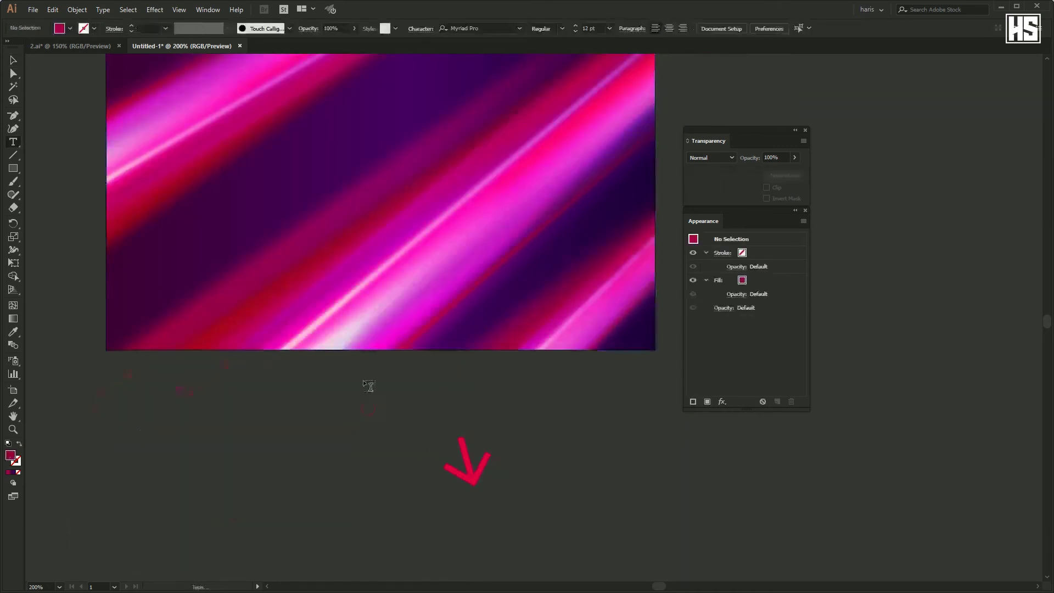
- Type the 'Abstract Background' title and set it in Montserrat Bold
left_click(330, 377)
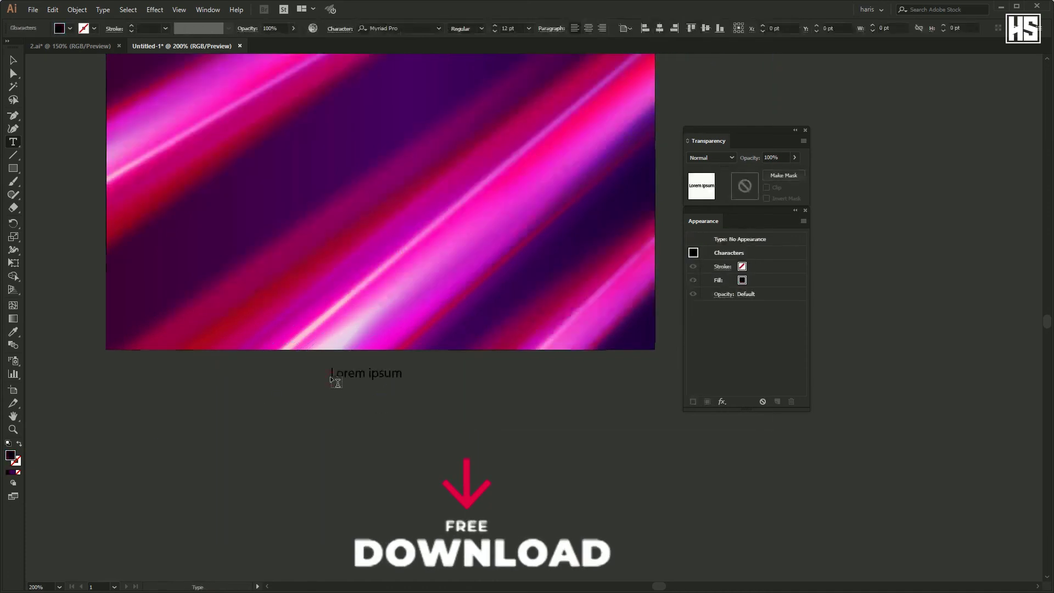
type("Abstract Background")
key("Escape")
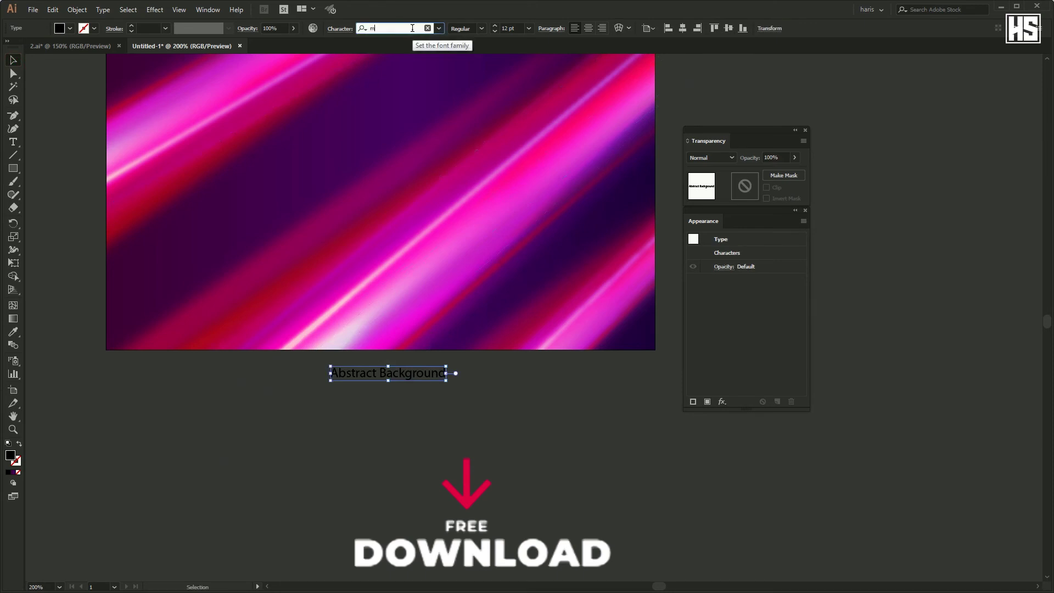
type("ontserrat")
left_click(440, 163)
left_click(482, 28)
left_click(471, 187)
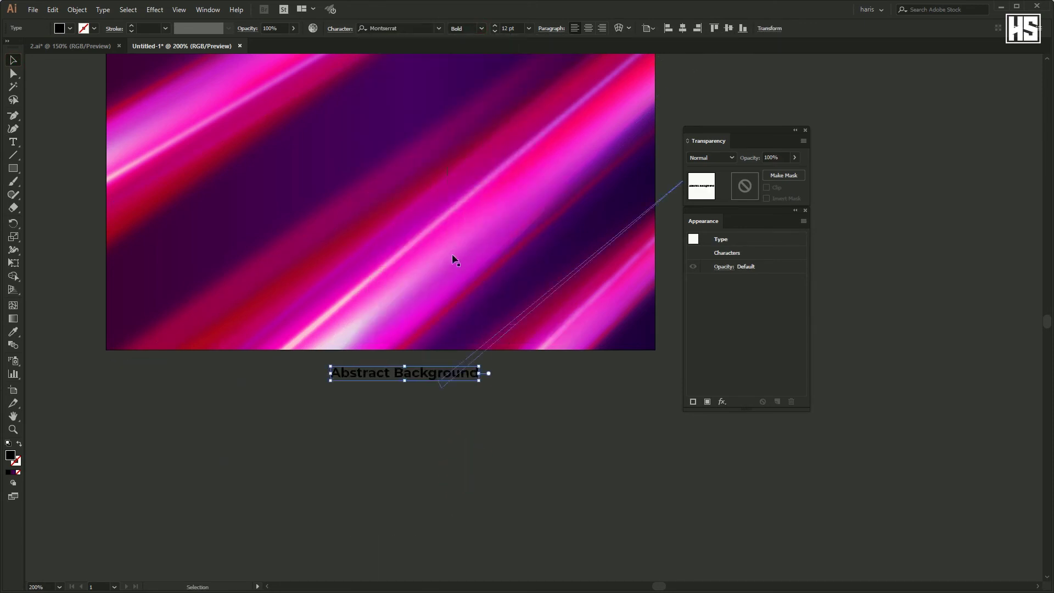
- Fill the title white and scale it up over the streak artwork
left_click(71, 27)
left_click(21, 46)
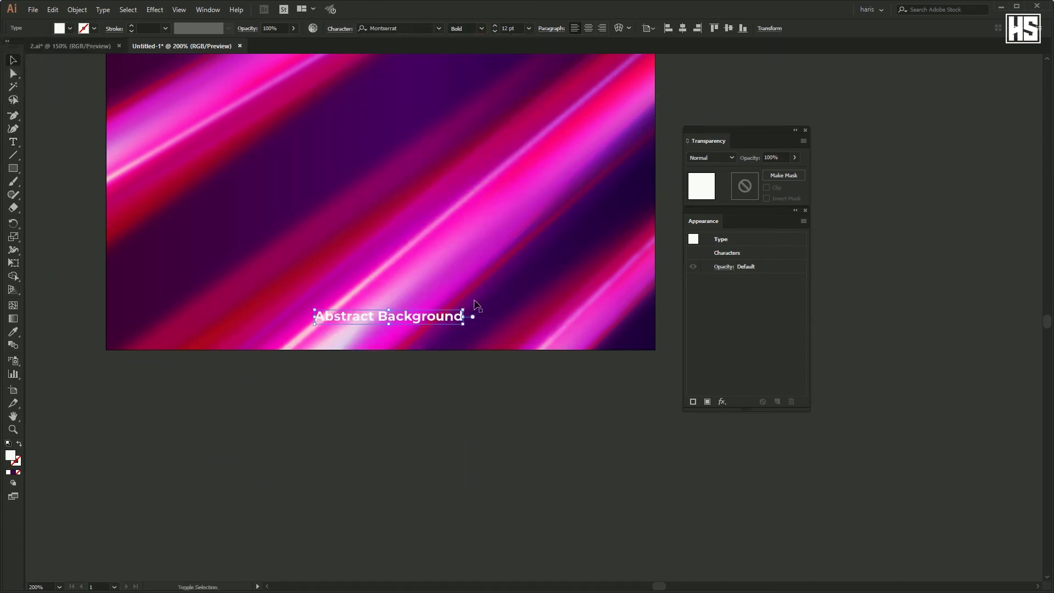
key("ctrl+plus")
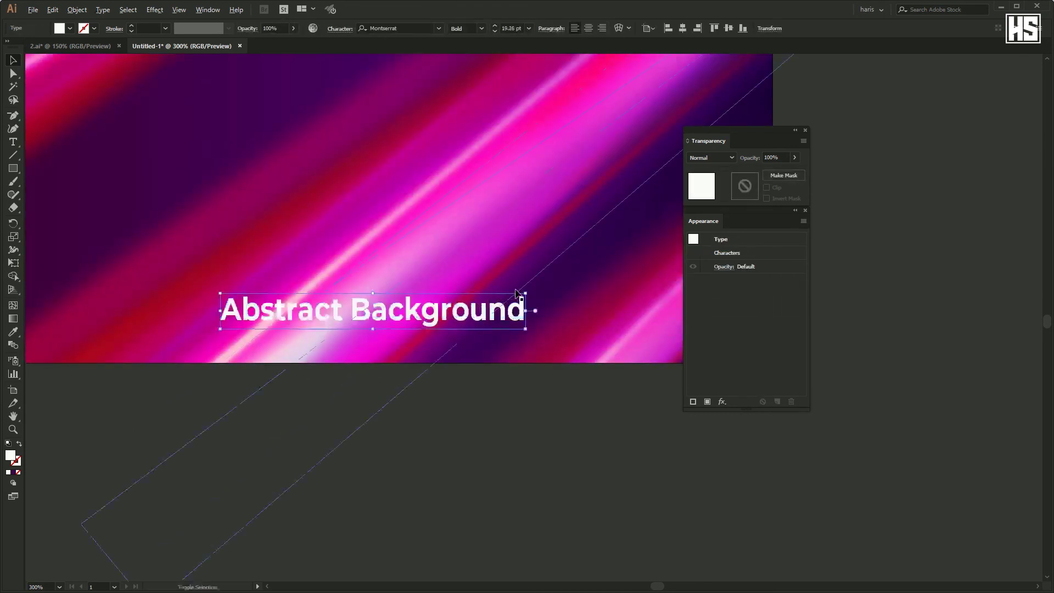
left_click_drag(372, 307, 364, 289)
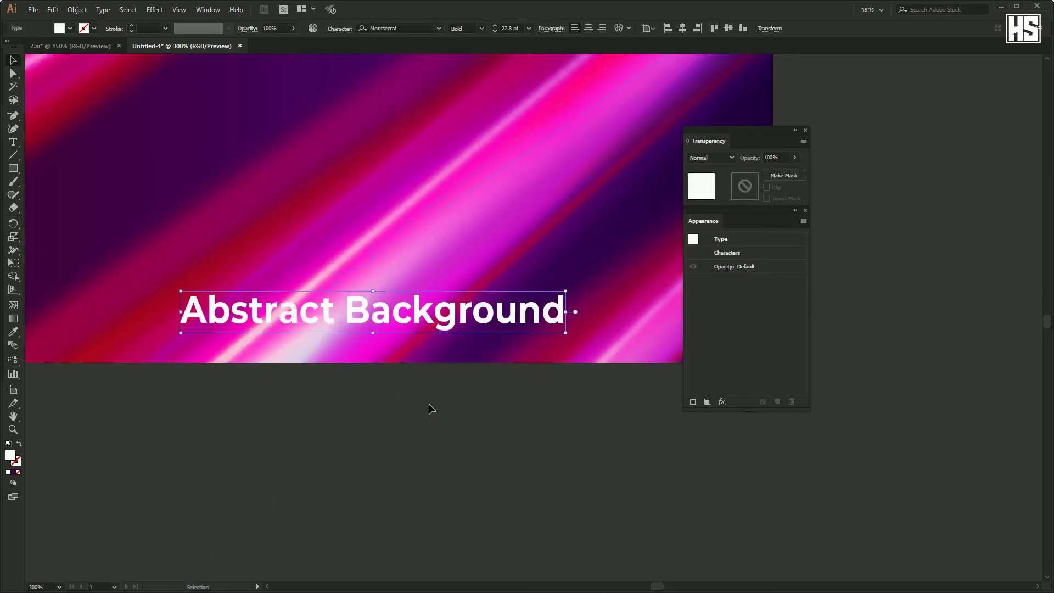
left_click(367, 316)
key("ctrl+minus")
left_click(456, 422)
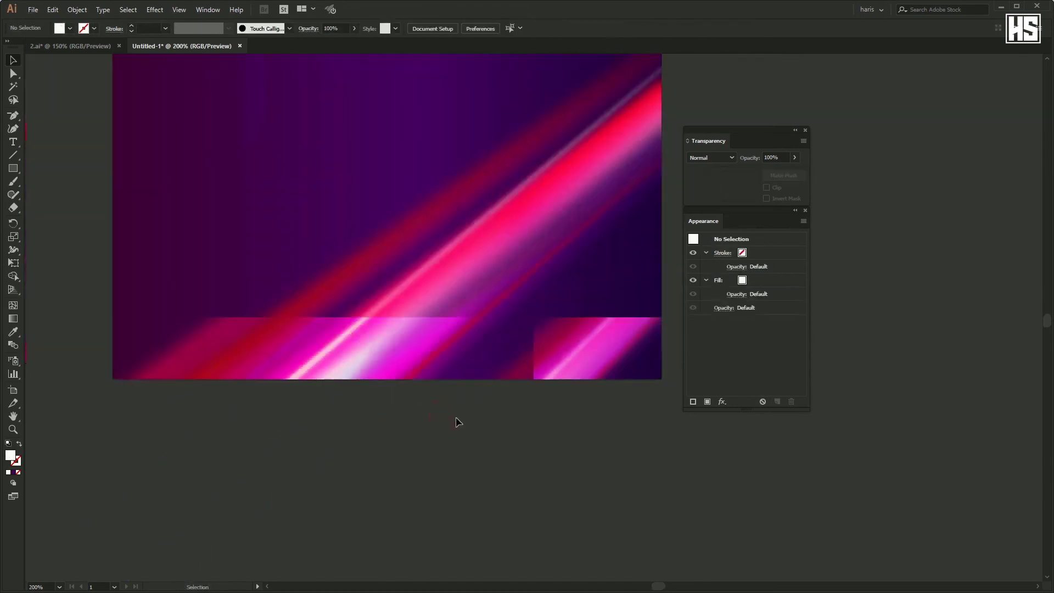